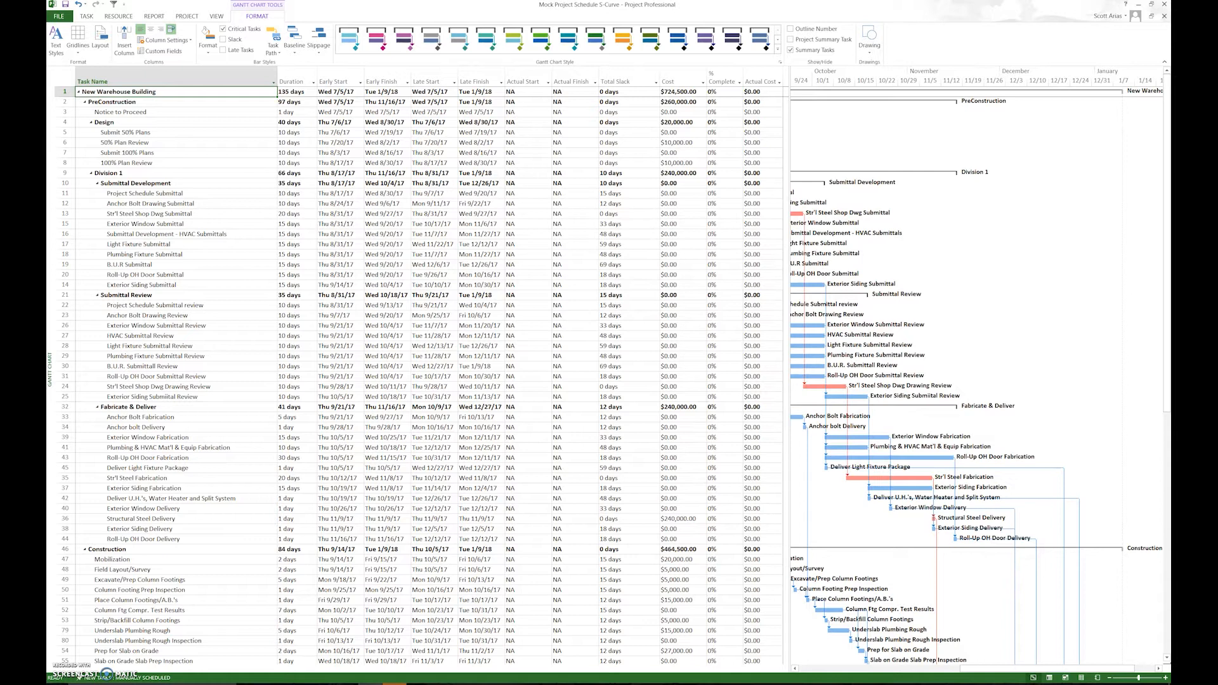
# - Review the schedule table's columns from Task Name across to Actual Cost
pyautogui.click(199, 77)
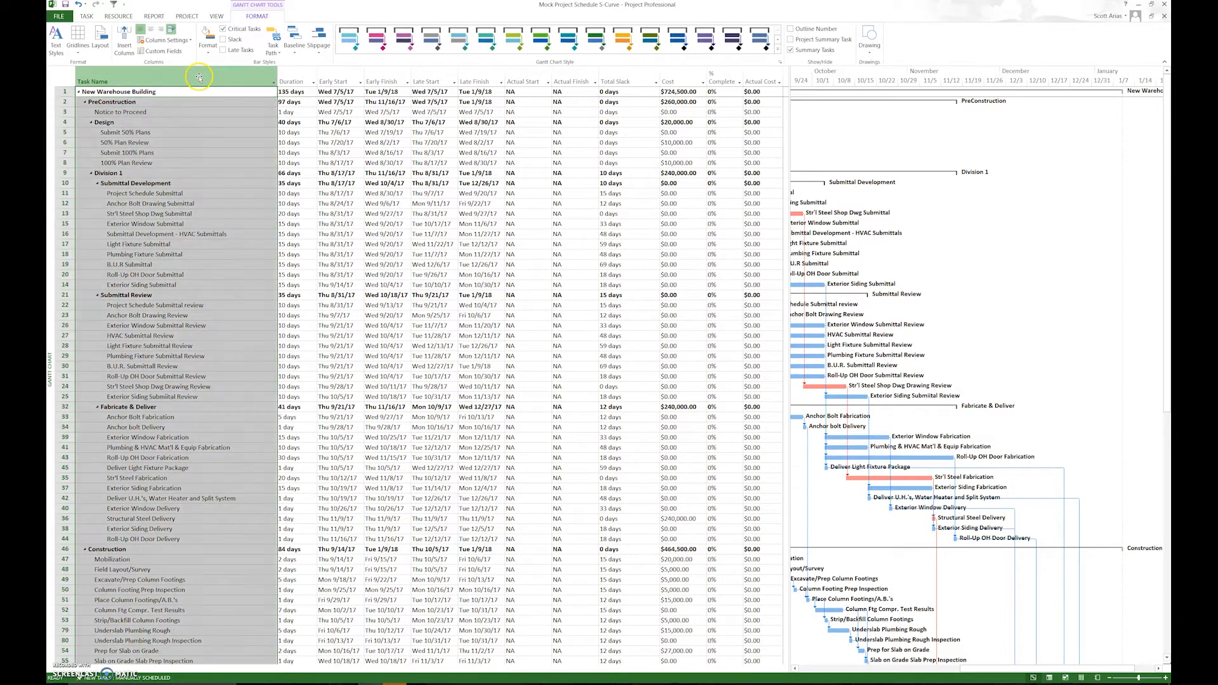
pyautogui.click(309, 75)
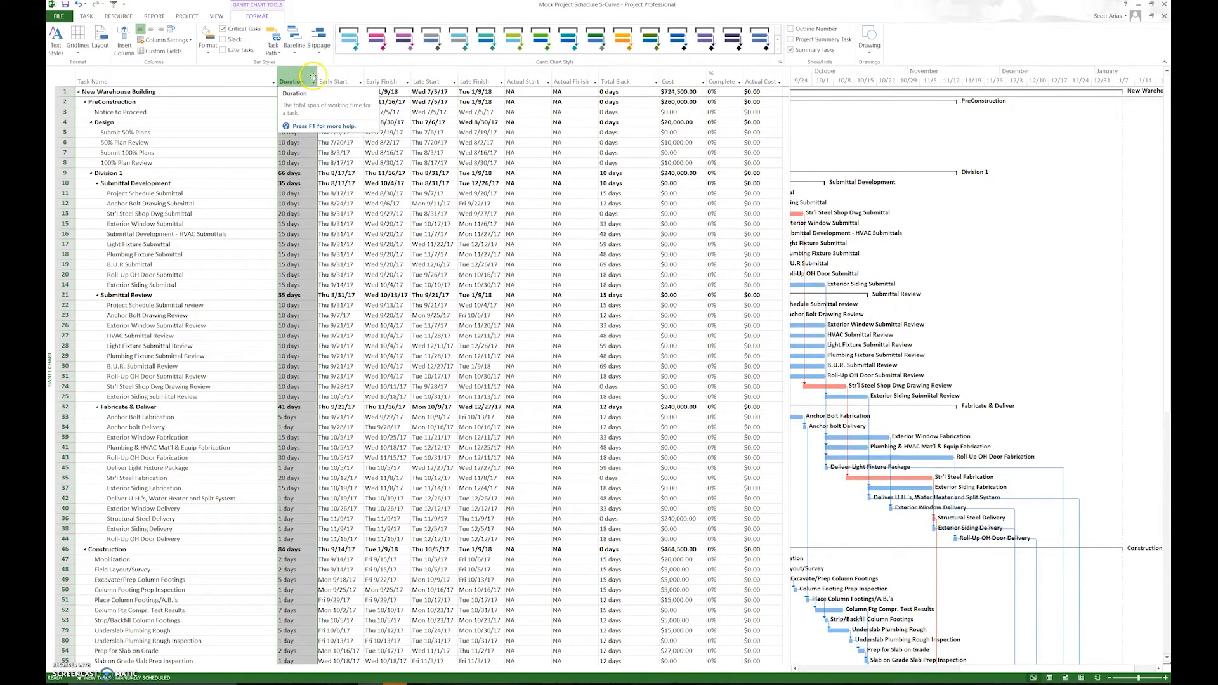
pyautogui.click(340, 76)
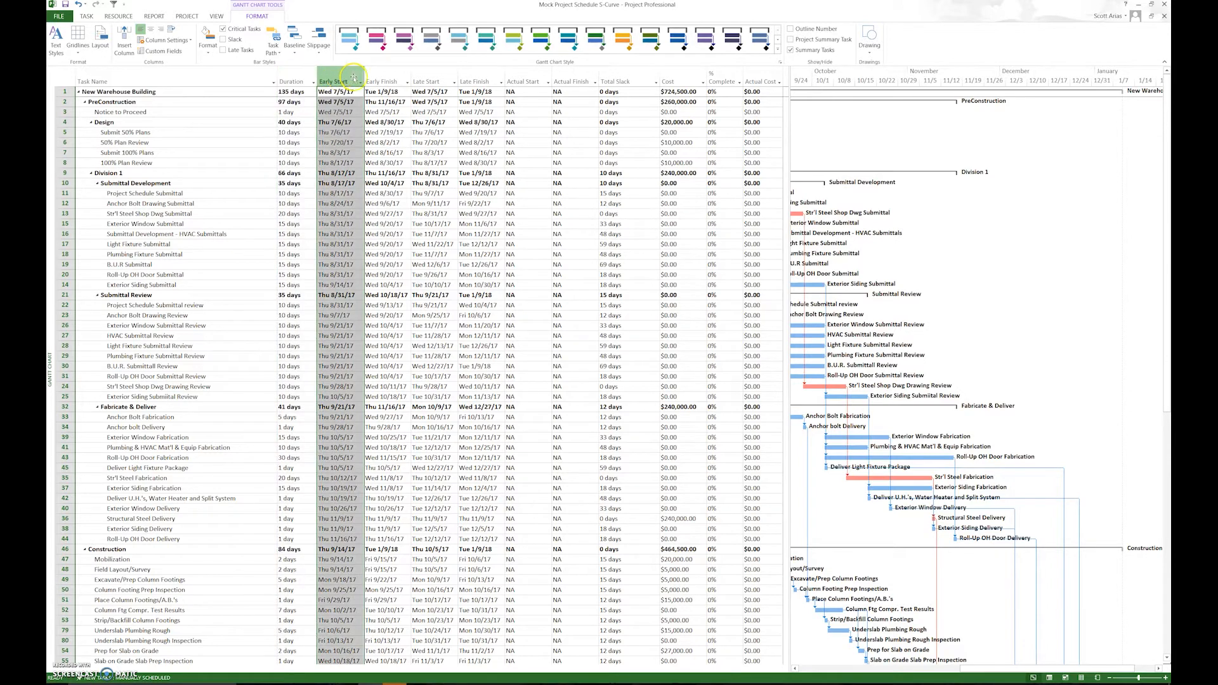
pyautogui.click(388, 79)
pyautogui.click(428, 78)
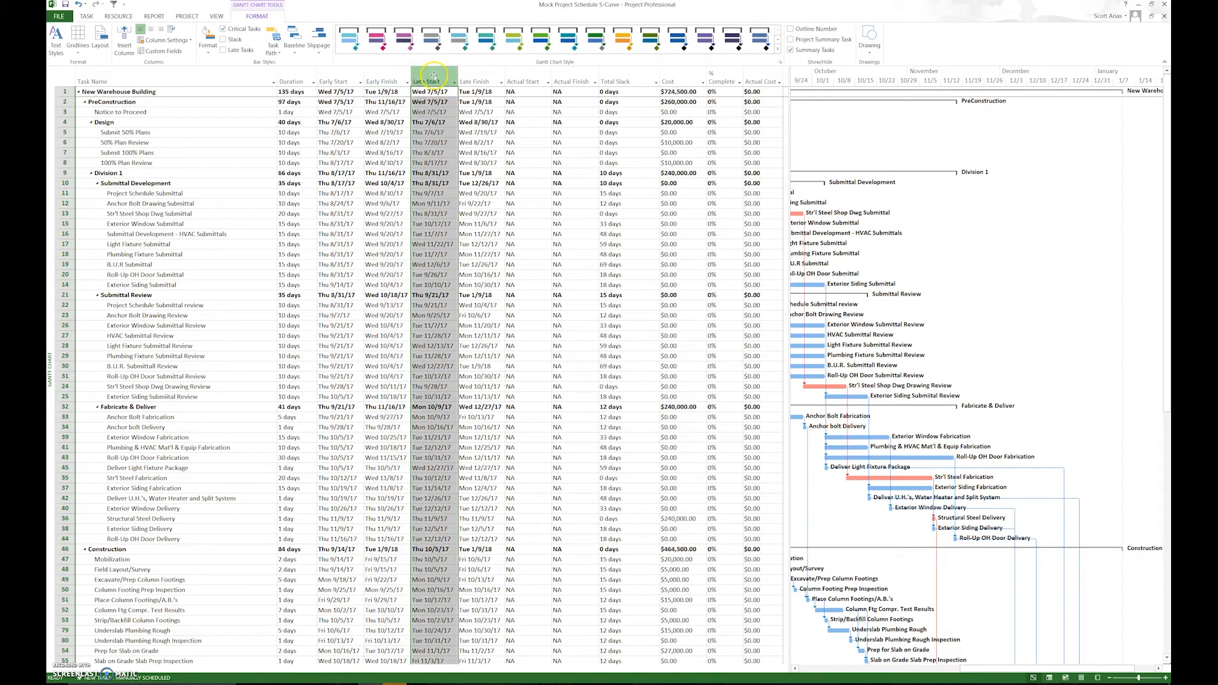
pyautogui.click(474, 69)
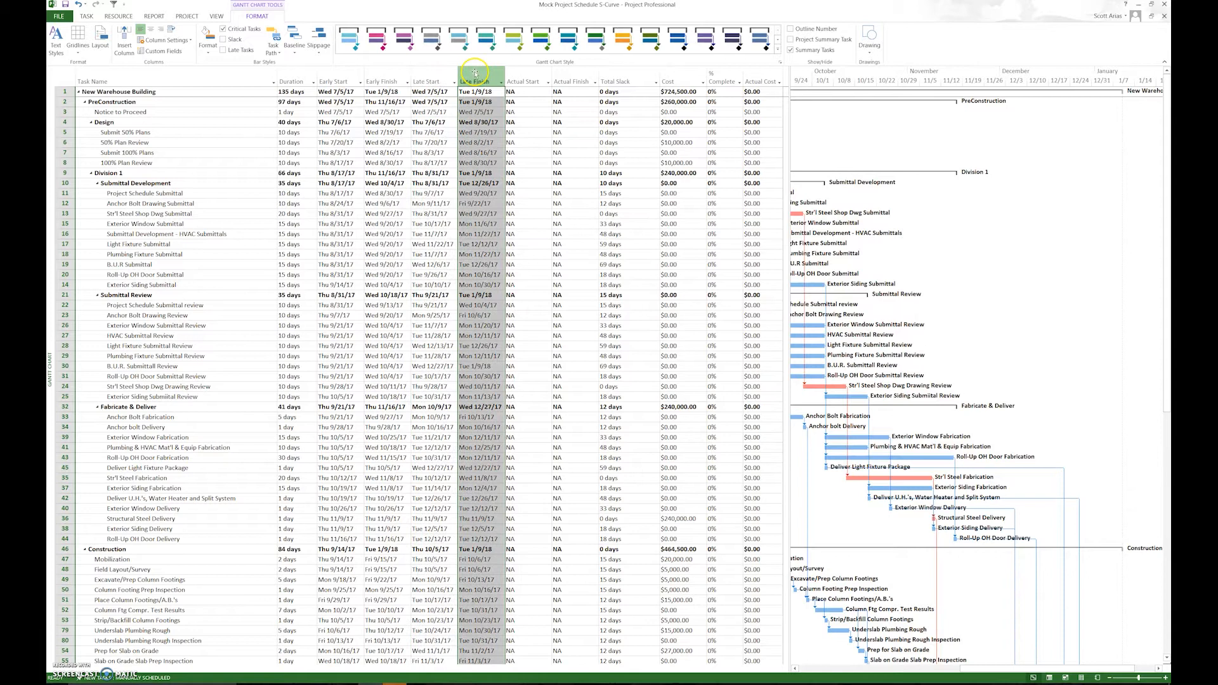
pyautogui.click(521, 77)
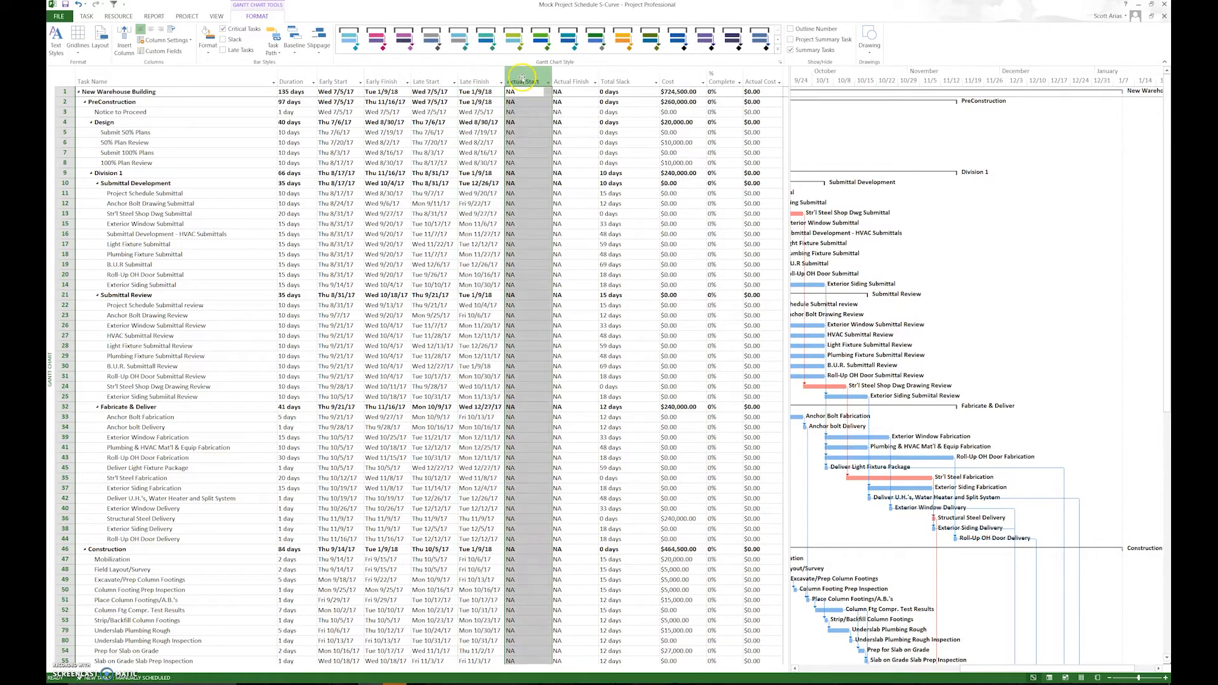
pyautogui.click(572, 78)
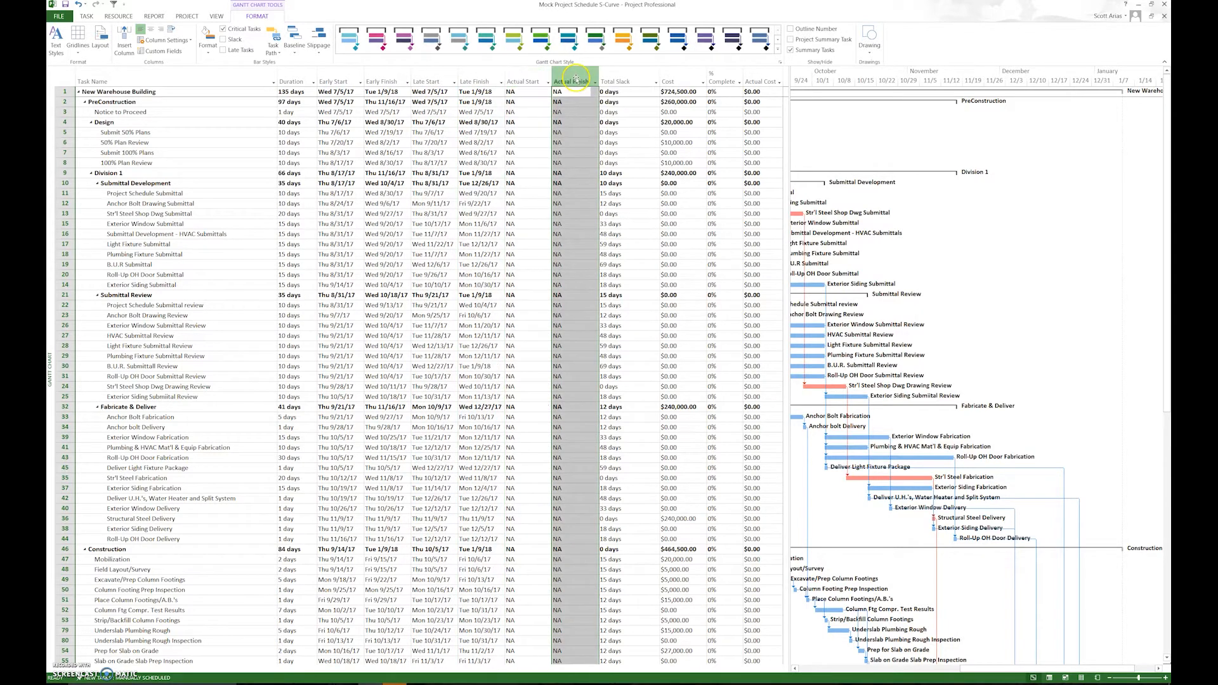
pyautogui.click(622, 76)
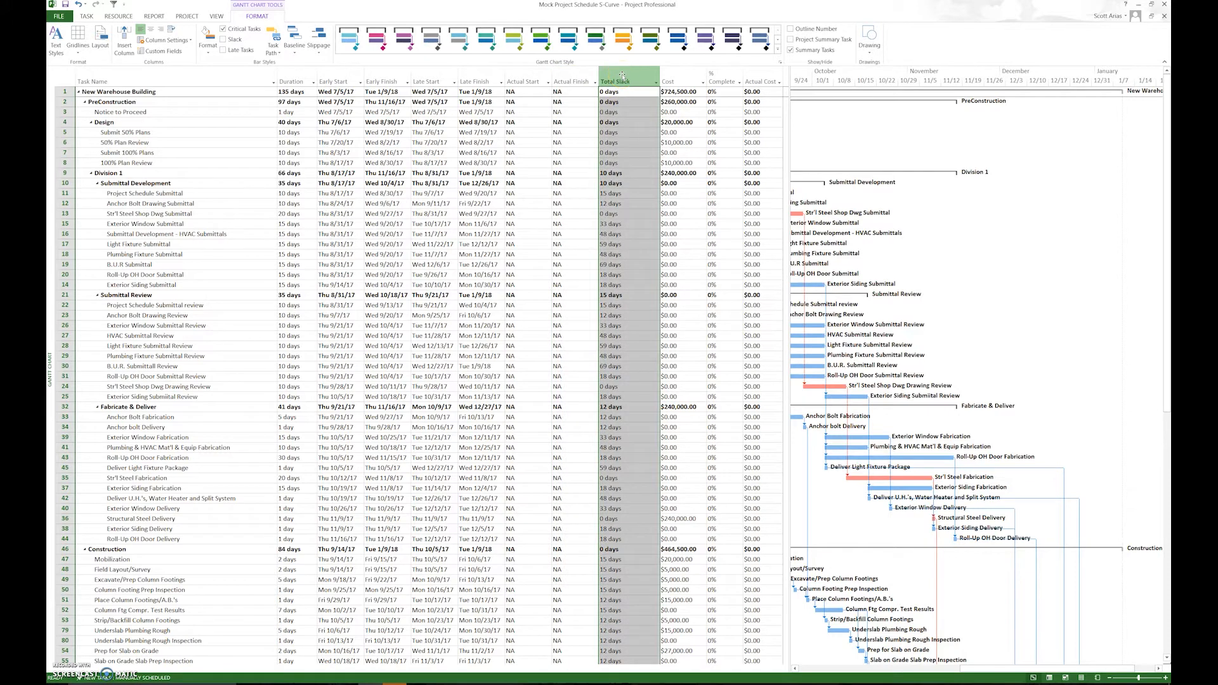
pyautogui.click(678, 75)
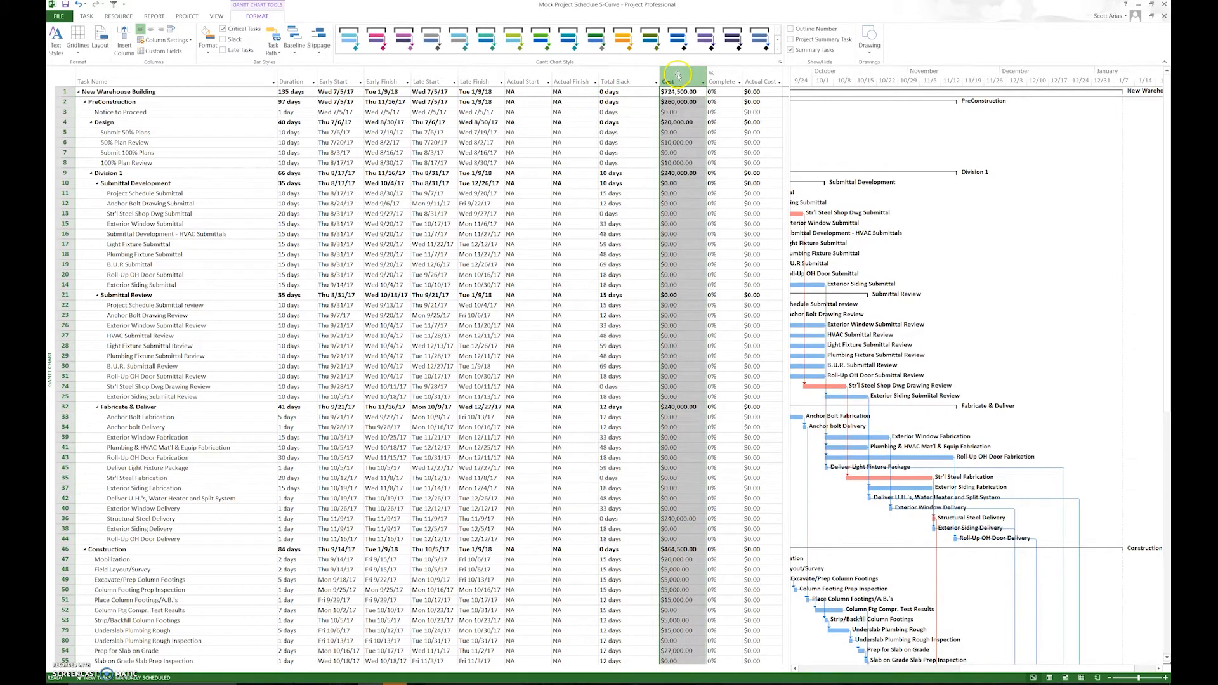
pyautogui.click(720, 69)
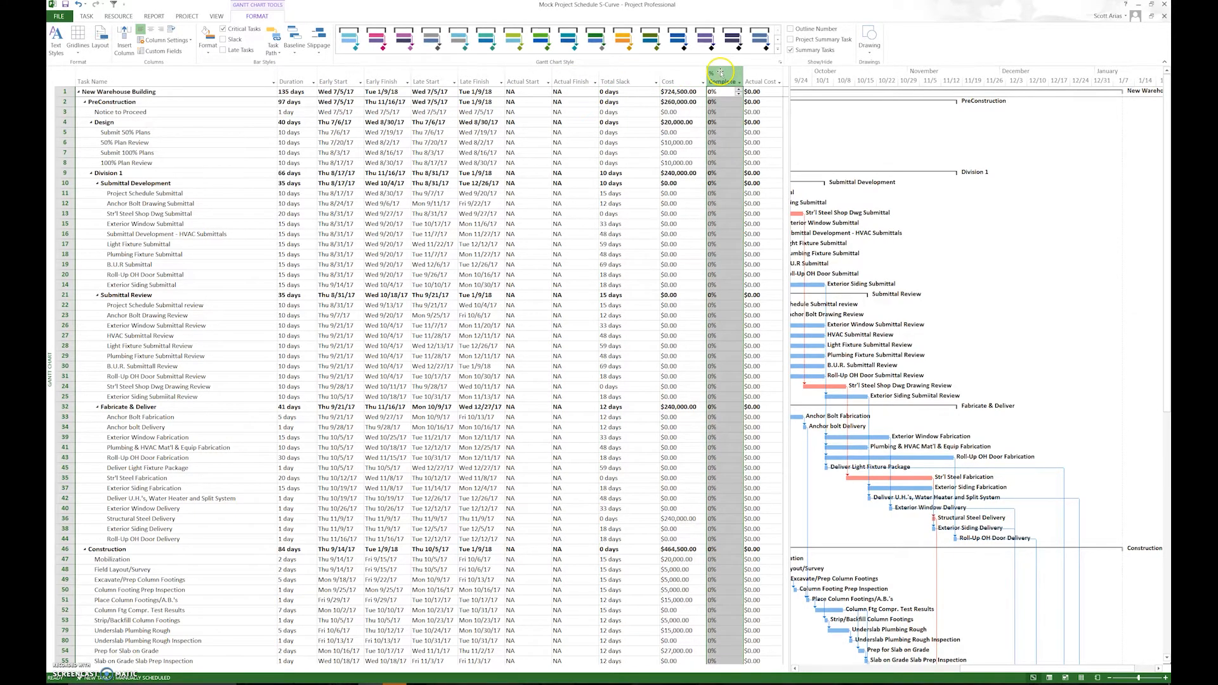
pyautogui.click(763, 75)
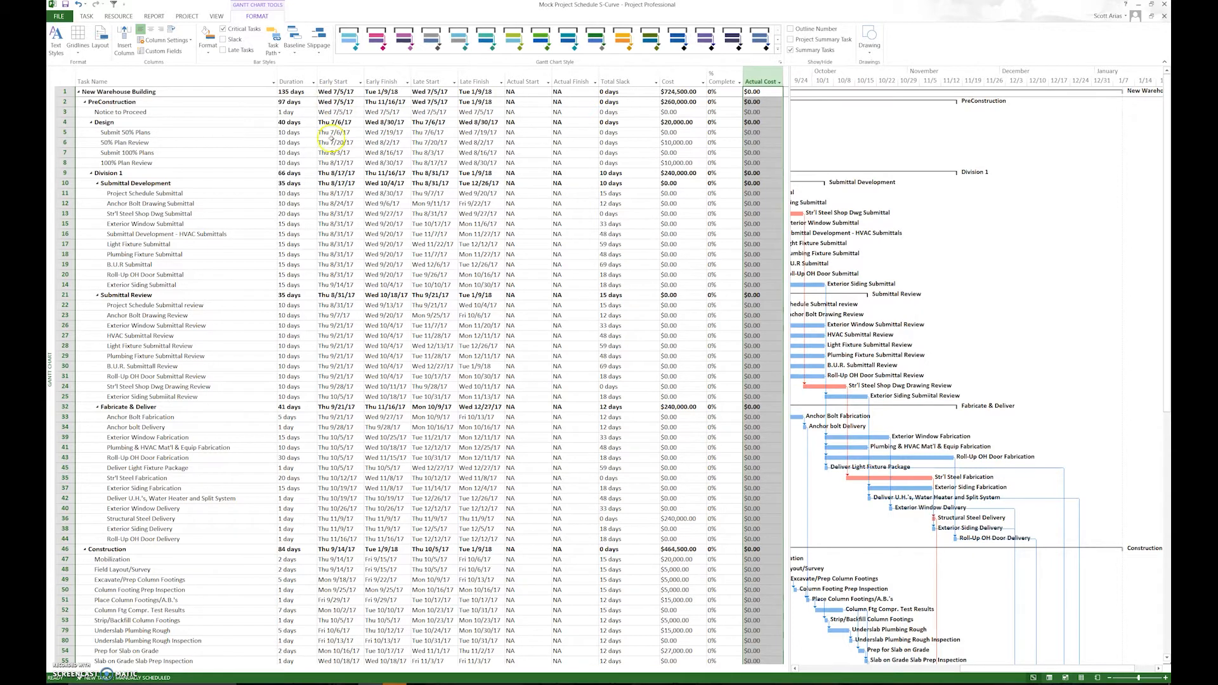
pyautogui.click(141, 77)
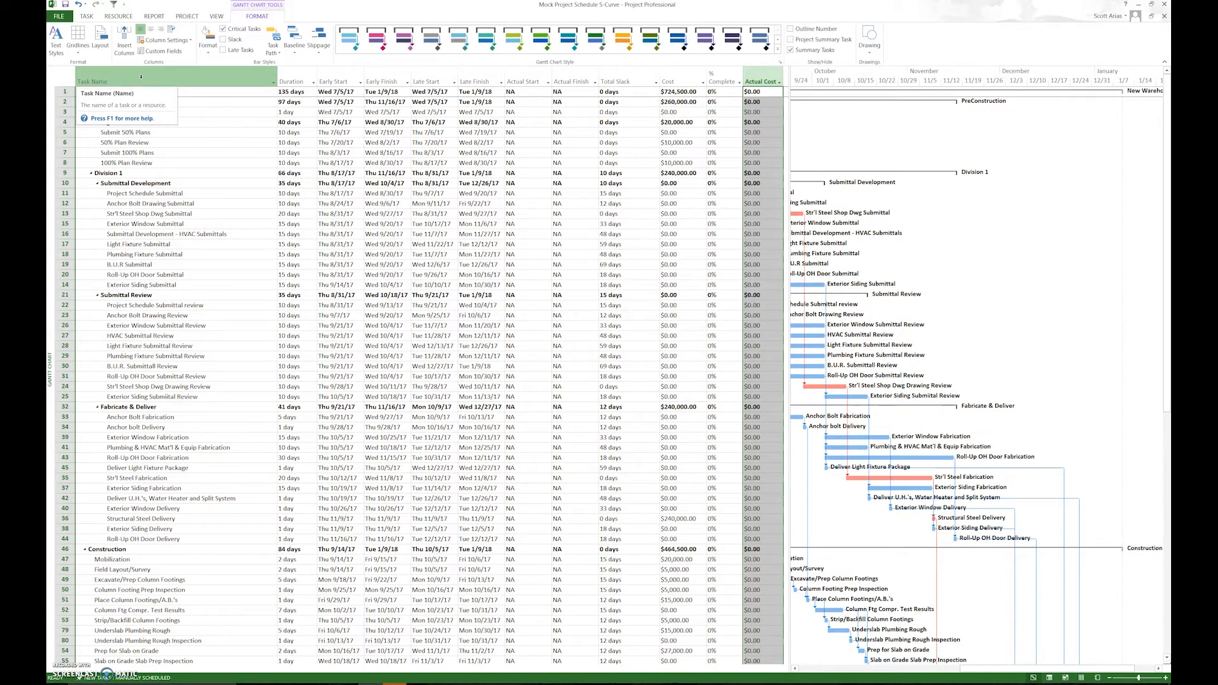
# - Widen the table area and insert a Predecessors column before Actual Cost
pyautogui.click(791, 115)
pyautogui.moveTo(790, 115); pyautogui.dragTo(844, 111)
pyautogui.click(768, 75)
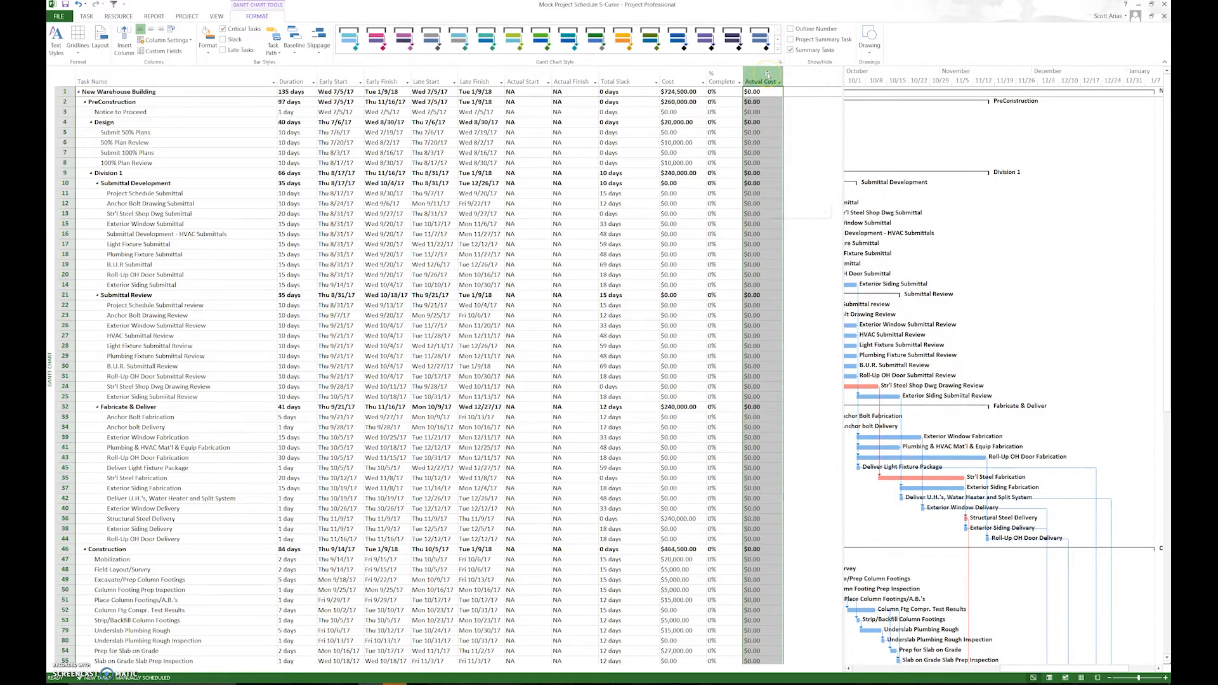
pyautogui.rightClick(768, 75)
pyautogui.click(783, 143)
pyautogui.write('pred')
pyautogui.click(836, 133)
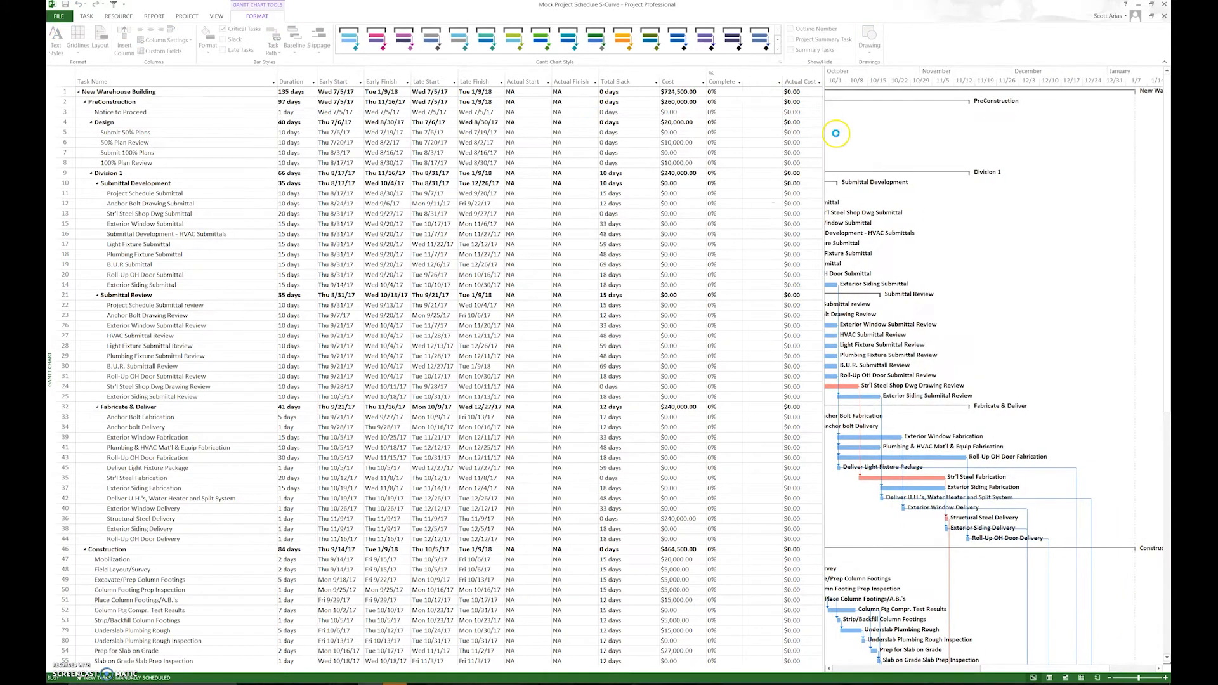
# - Insert a Successors column between Predecessors and Actual Cost
pyautogui.click(788, 71)
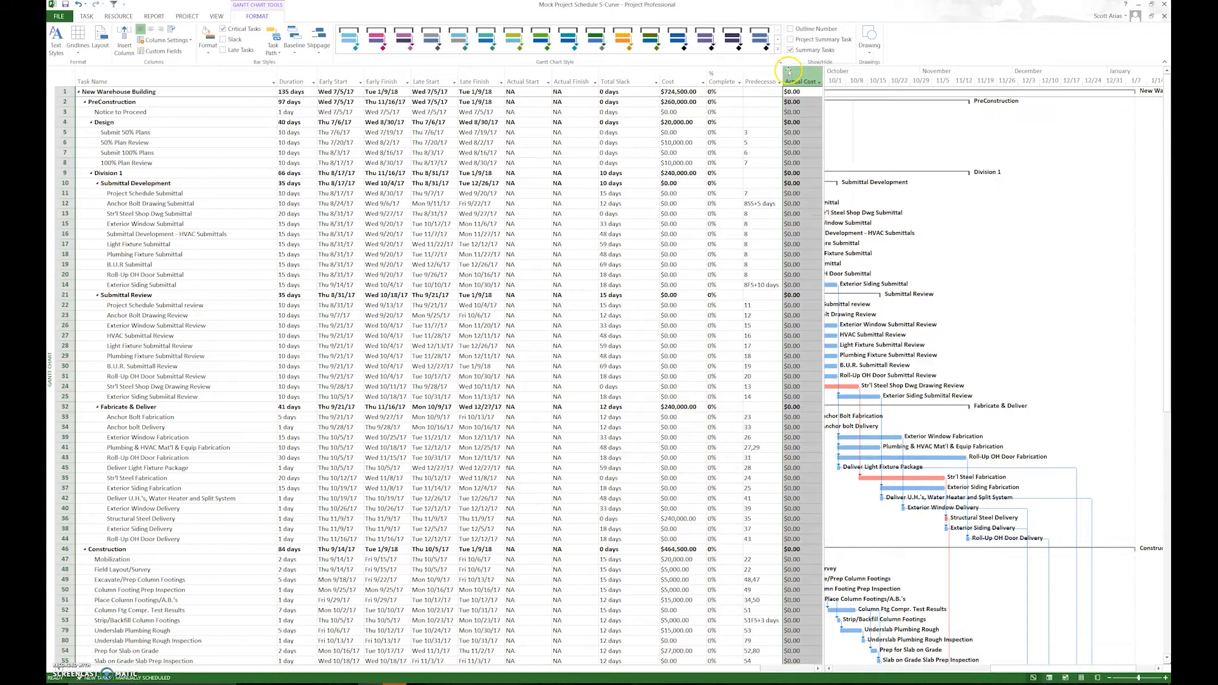
pyautogui.rightClick(788, 71)
pyautogui.click(819, 134)
pyautogui.write('successors')
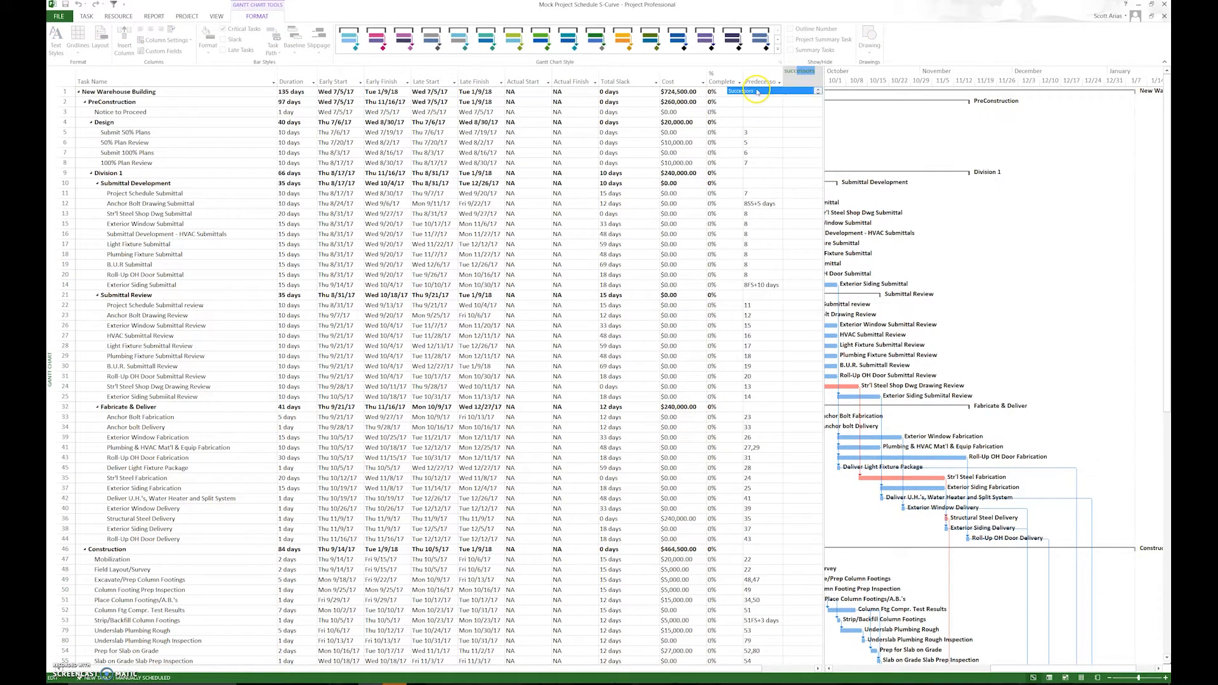
pyautogui.click(757, 91)
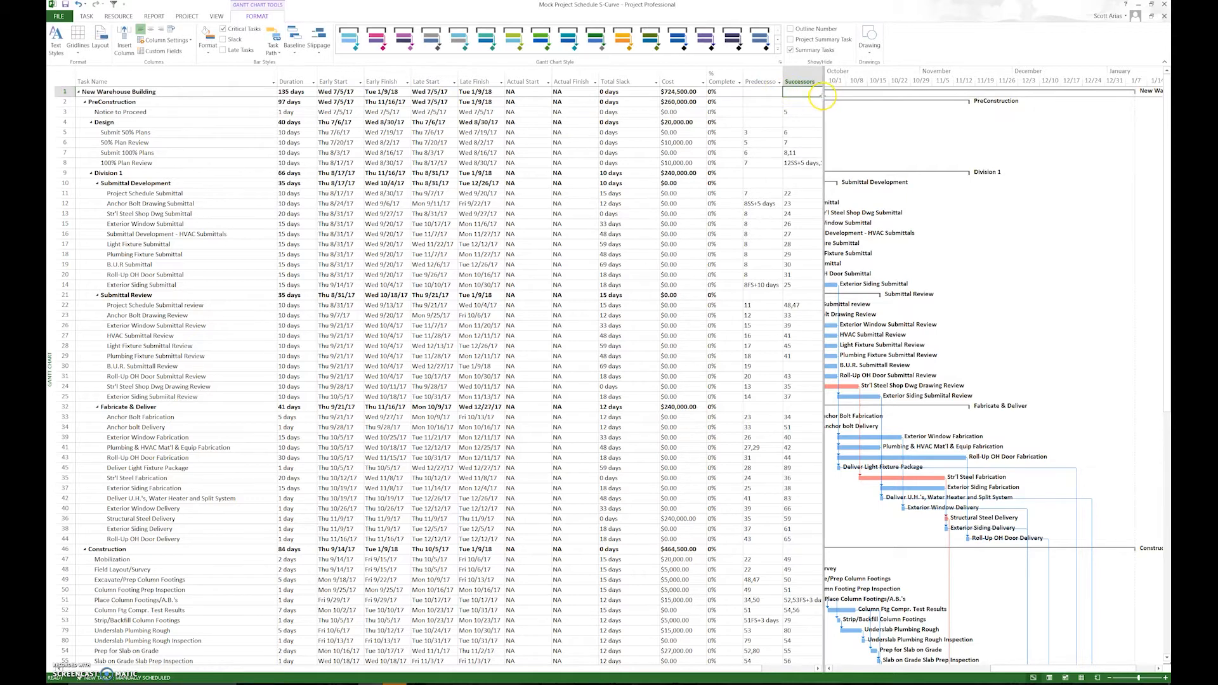
# - Move the Actual Cost column ahead of Predecessors and fit the table area so it extends just past Successors
pyautogui.moveTo(822, 95); pyautogui.dragTo(911, 95)
pyautogui.click(837, 74)
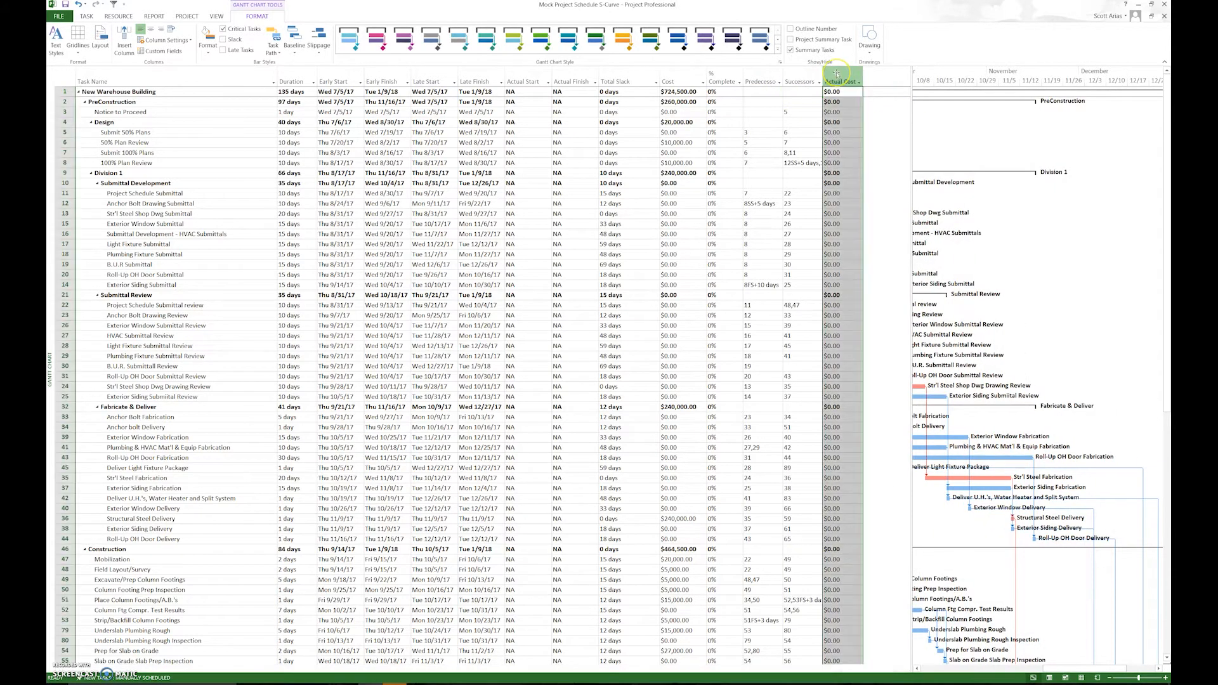
pyautogui.moveTo(831, 79); pyautogui.dragTo(743, 79)
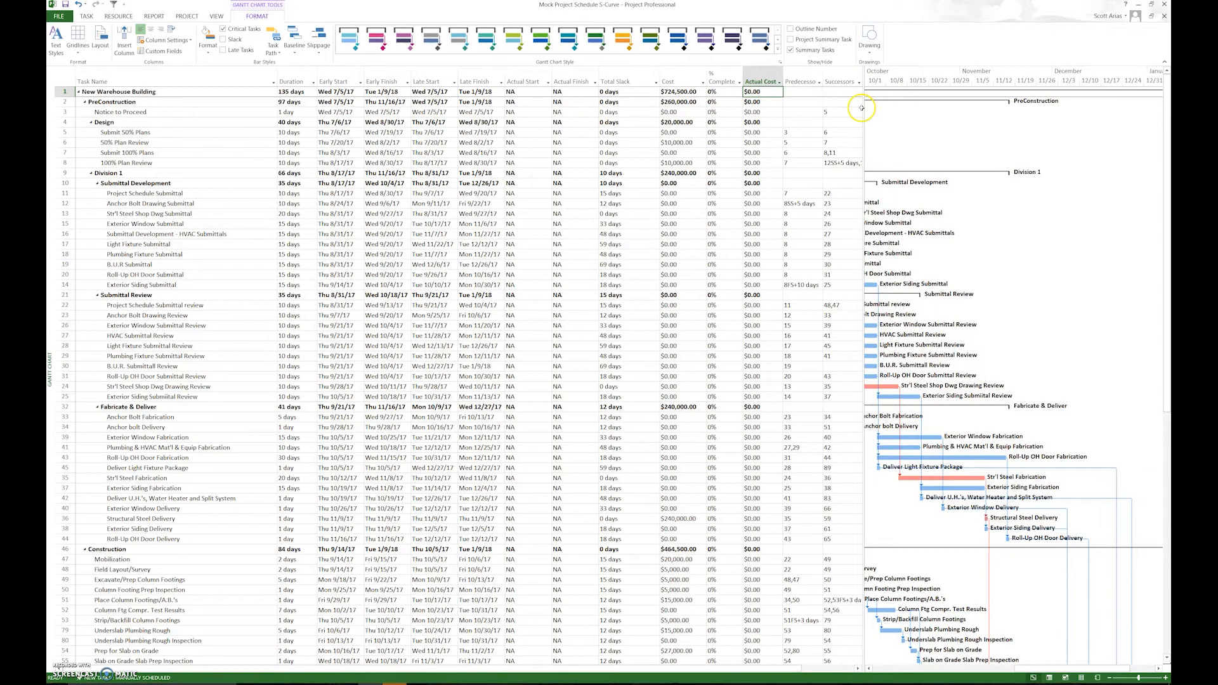
pyautogui.moveTo(865, 108)
pyautogui.mouseDown()
pyautogui.moveTo(891, 108)
pyautogui.moveTo(869, 112)
pyautogui.mouseUp()
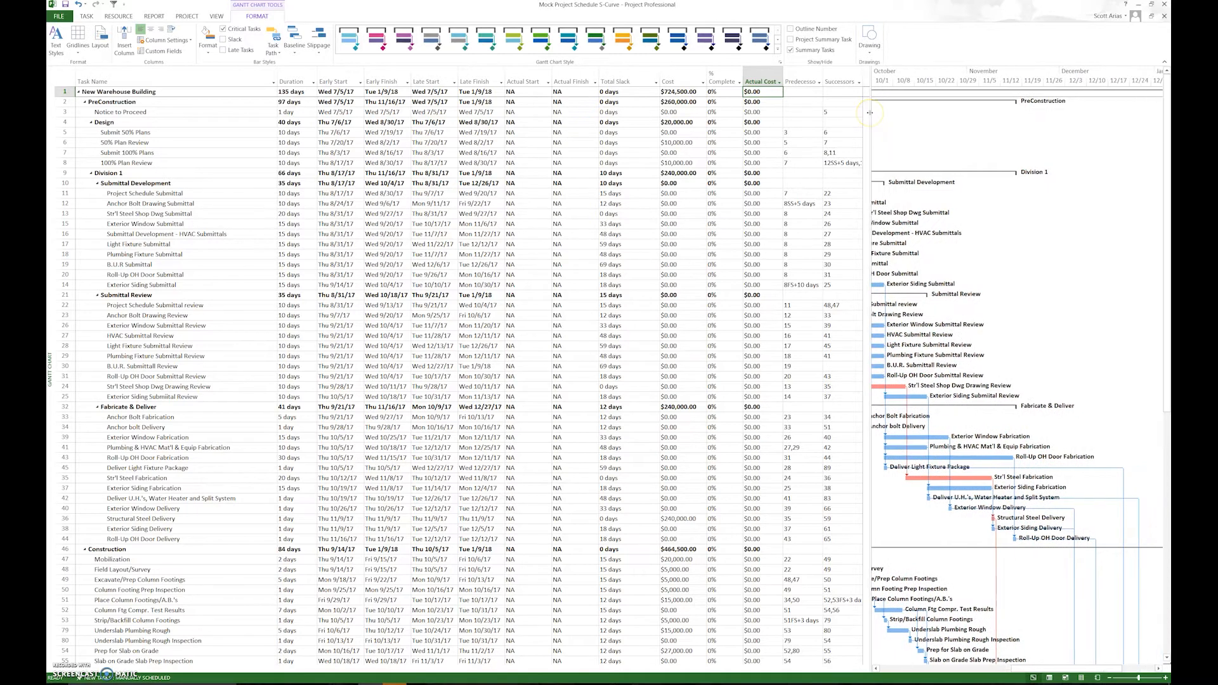
pyautogui.click(804, 71)
# - Open the Gantt chart's bar styles and display the text settings for the Task bar's right label
pyautogui.click(876, 669)
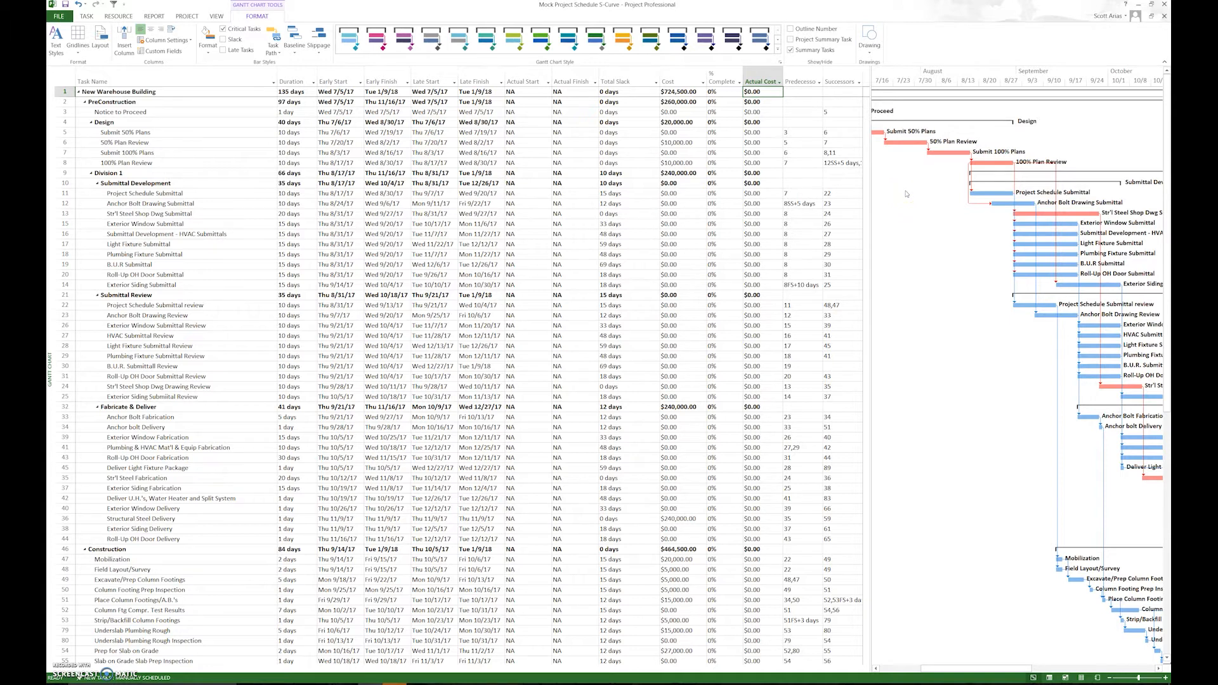
pyautogui.rightClick(905, 194)
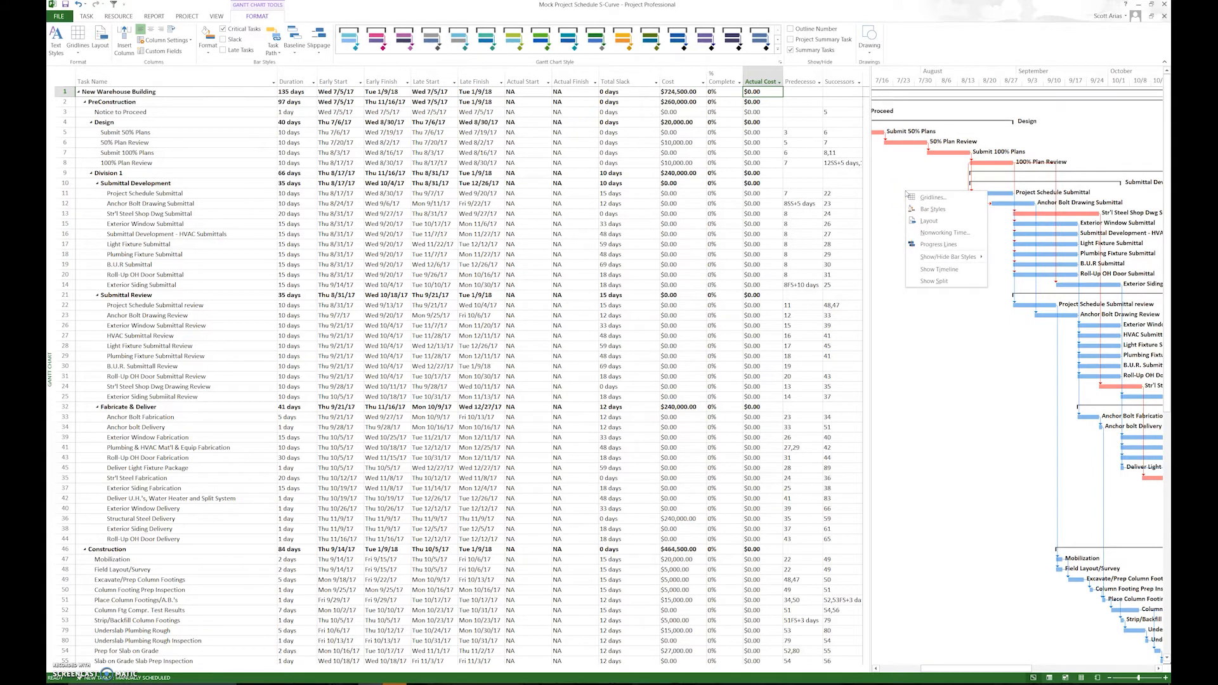
pyautogui.click(921, 207)
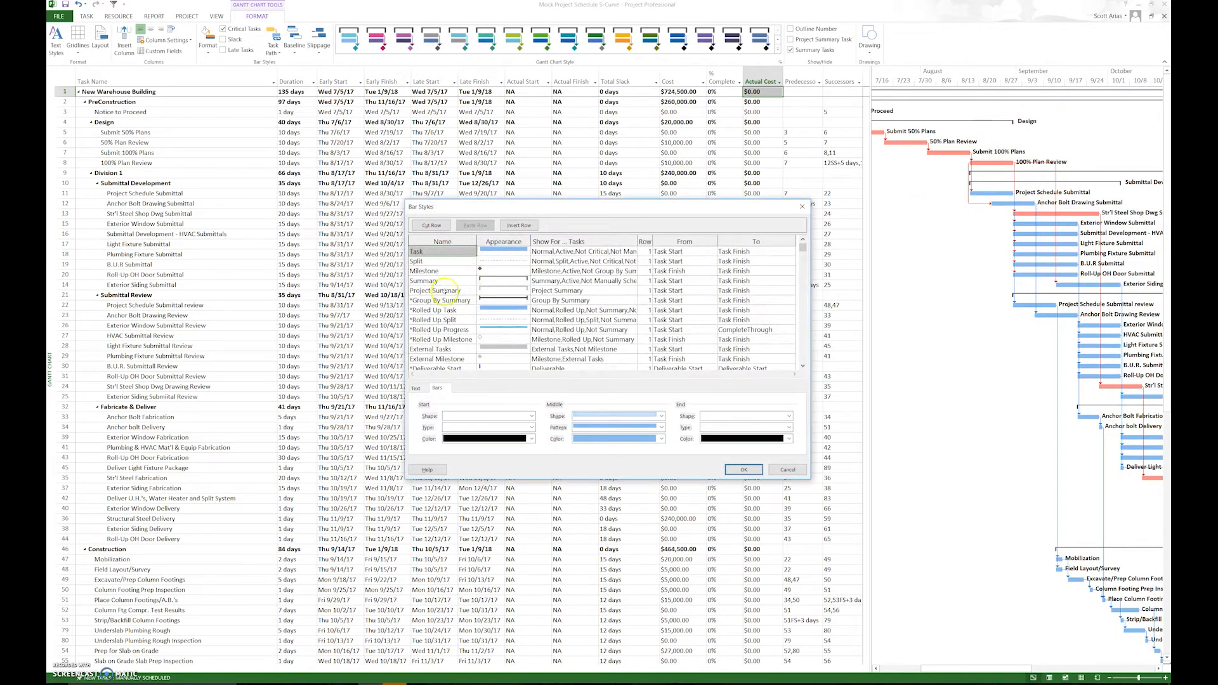
pyautogui.click(416, 389)
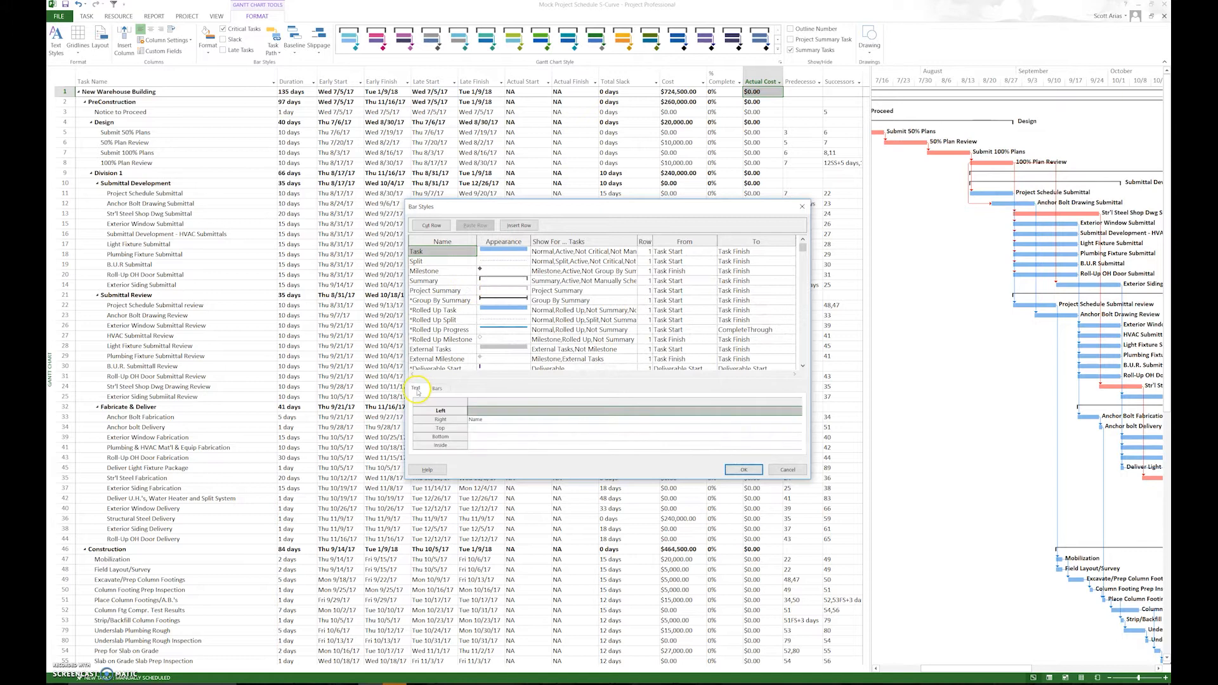
pyautogui.click(478, 420)
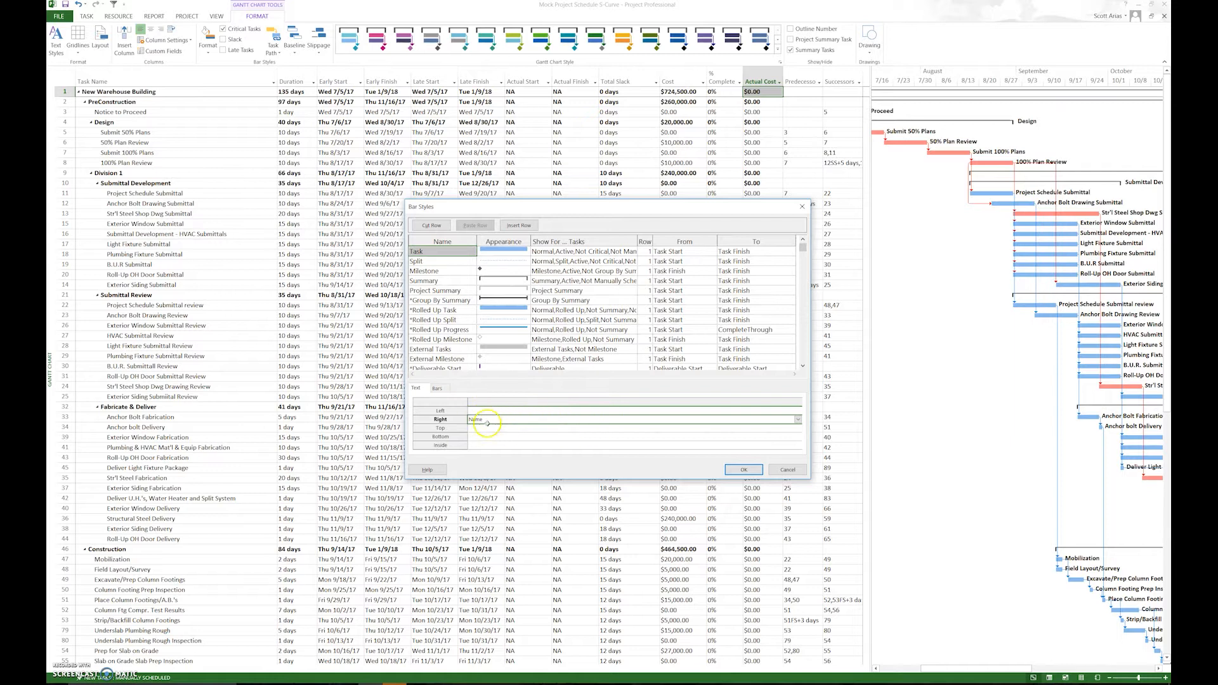
# - Set the right-hand text of the Milestone bar style to Name
pyautogui.click(436, 270)
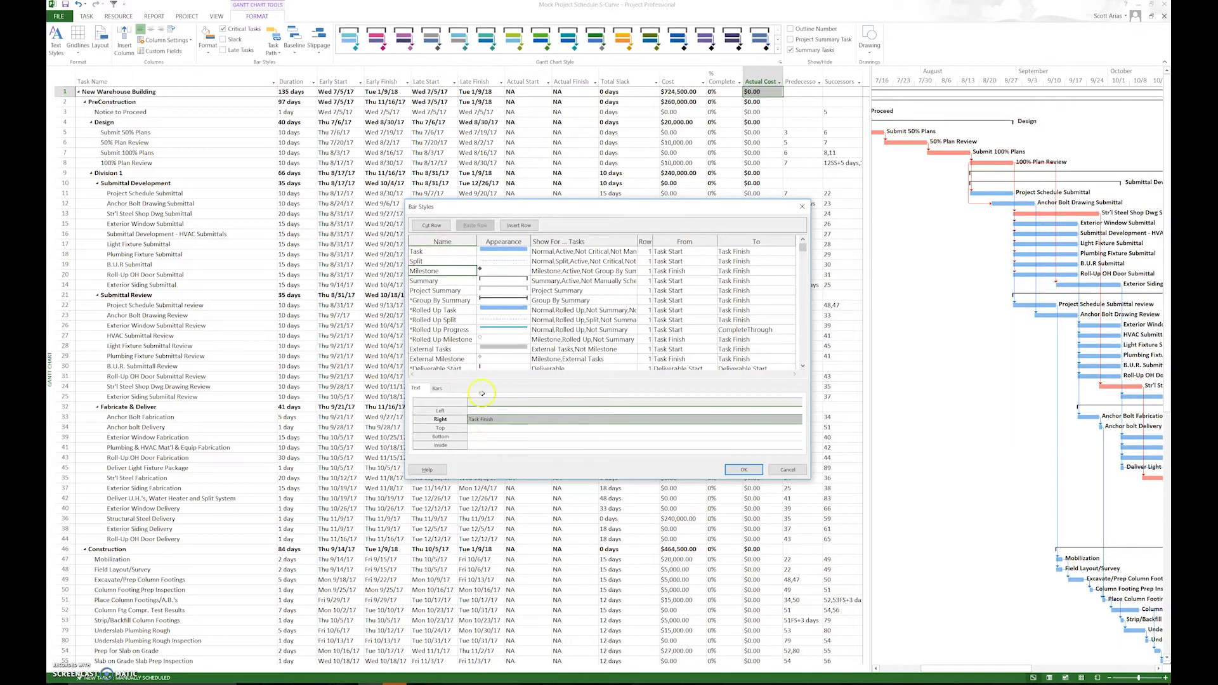
pyautogui.click(444, 281)
pyautogui.click(453, 271)
pyautogui.click(531, 420)
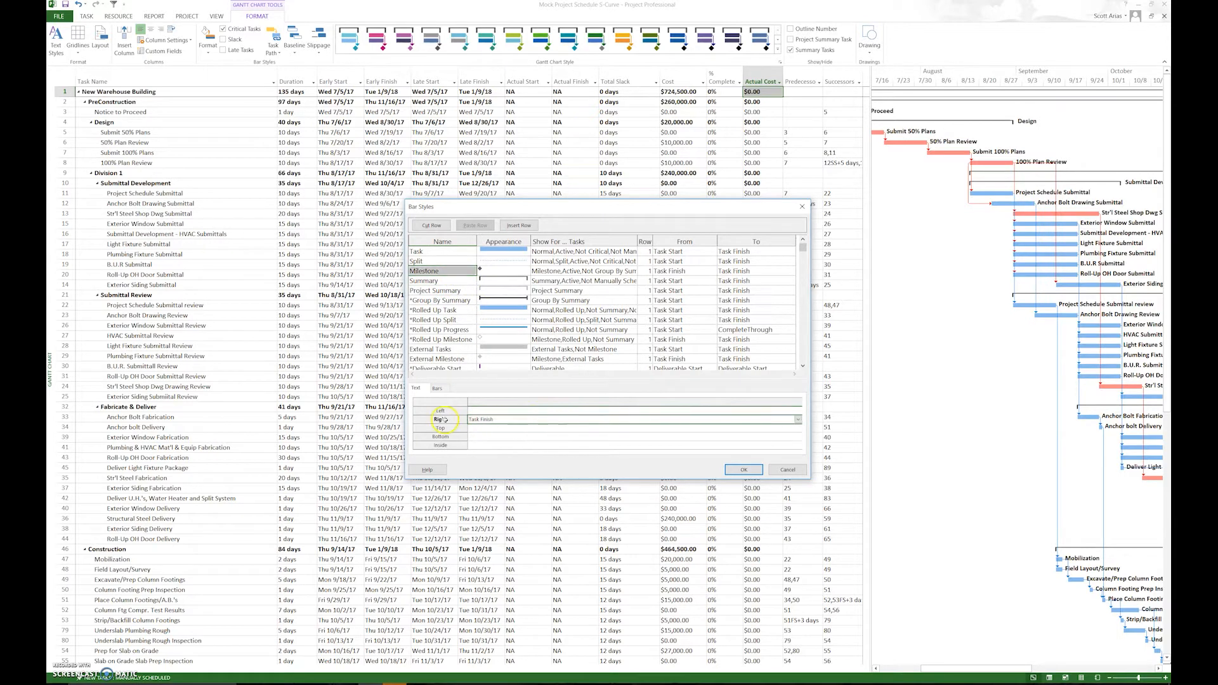
pyautogui.click(796, 419)
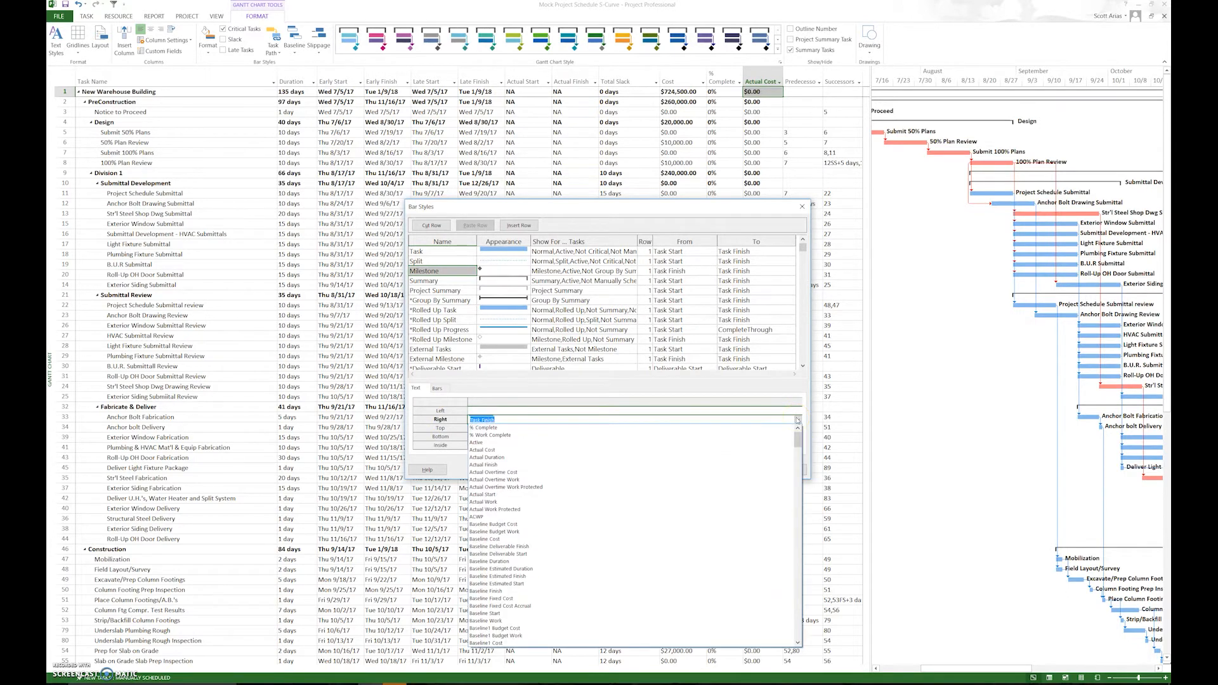
pyautogui.press('Return')
pyautogui.press('Return')
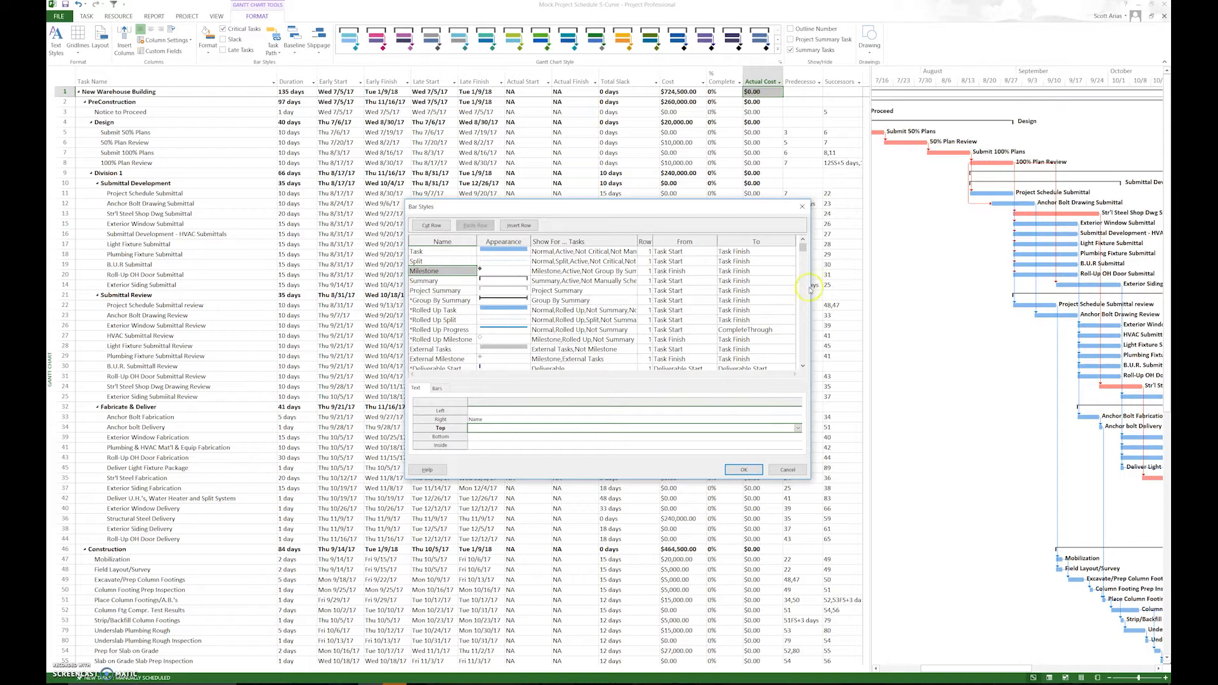
pyautogui.click(803, 366)
pyautogui.click(803, 366)
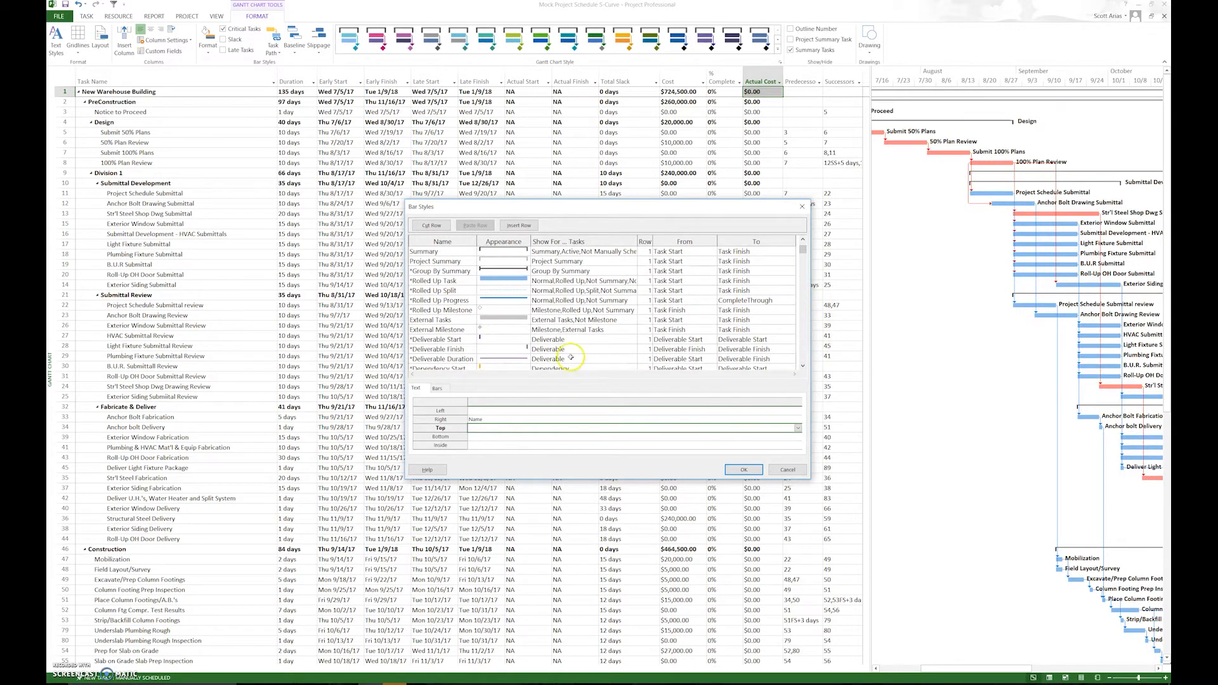
pyautogui.click(746, 470)
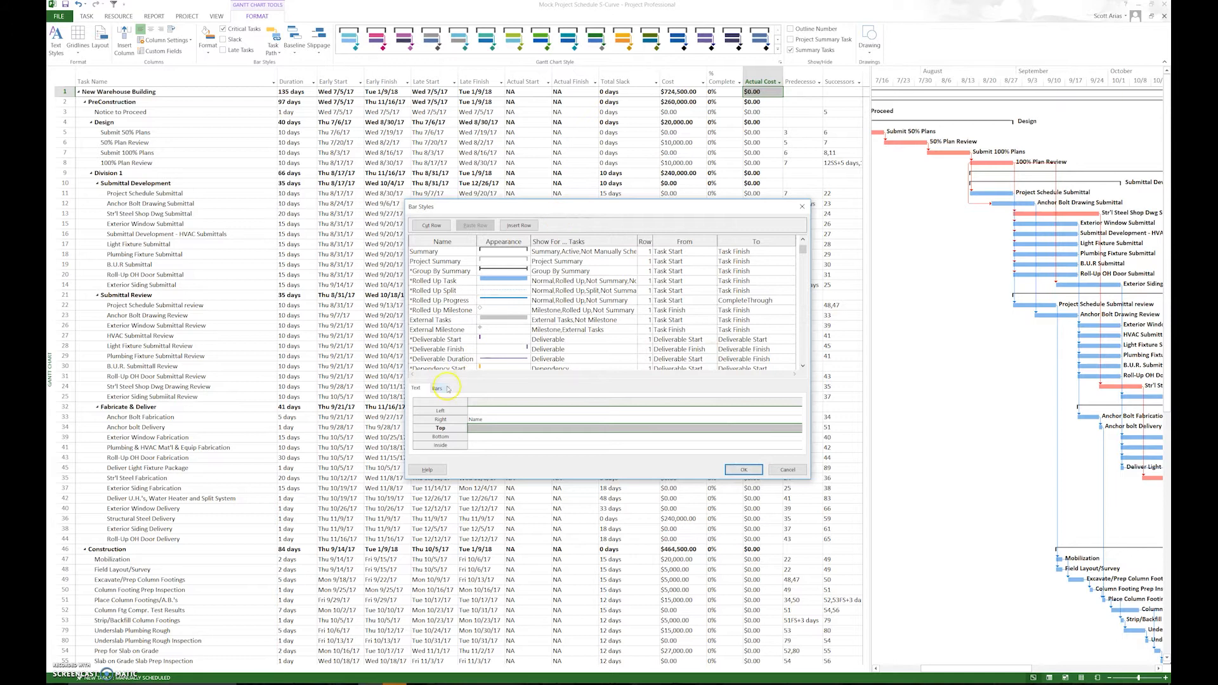
# - Change the Task bar style's middle color to green and apply the bar styles to the Gantt chart
pyautogui.click(437, 388)
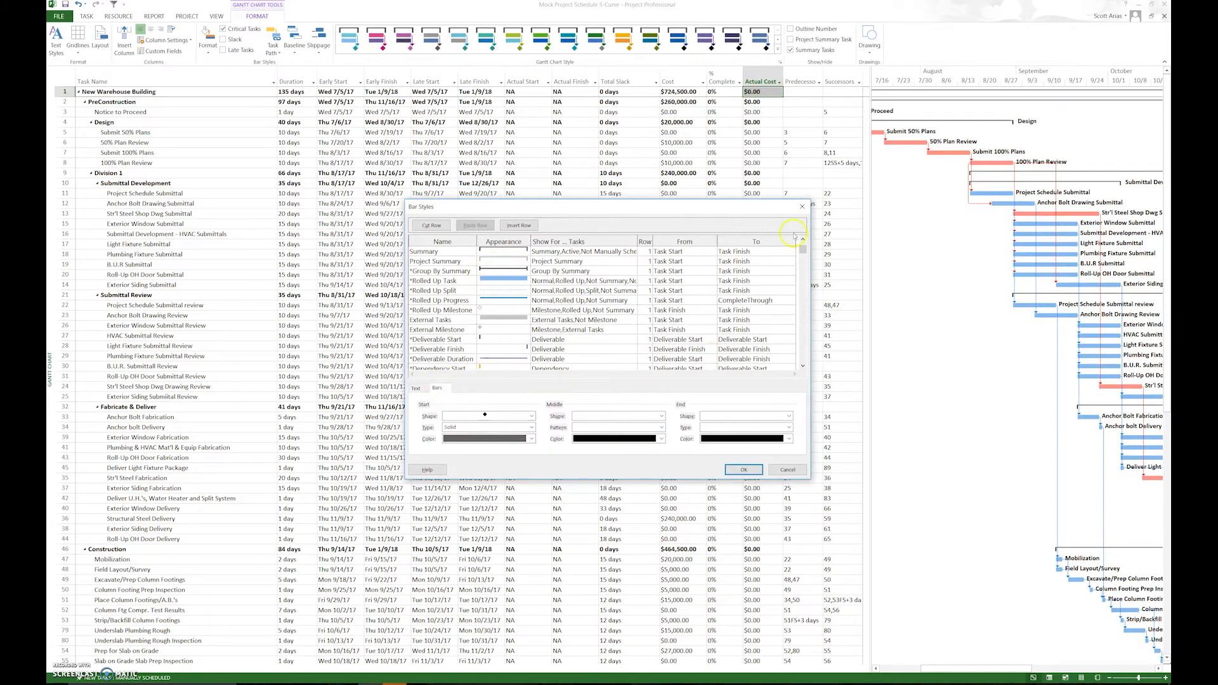
pyautogui.moveTo(801, 252); pyautogui.dragTo(801, 246)
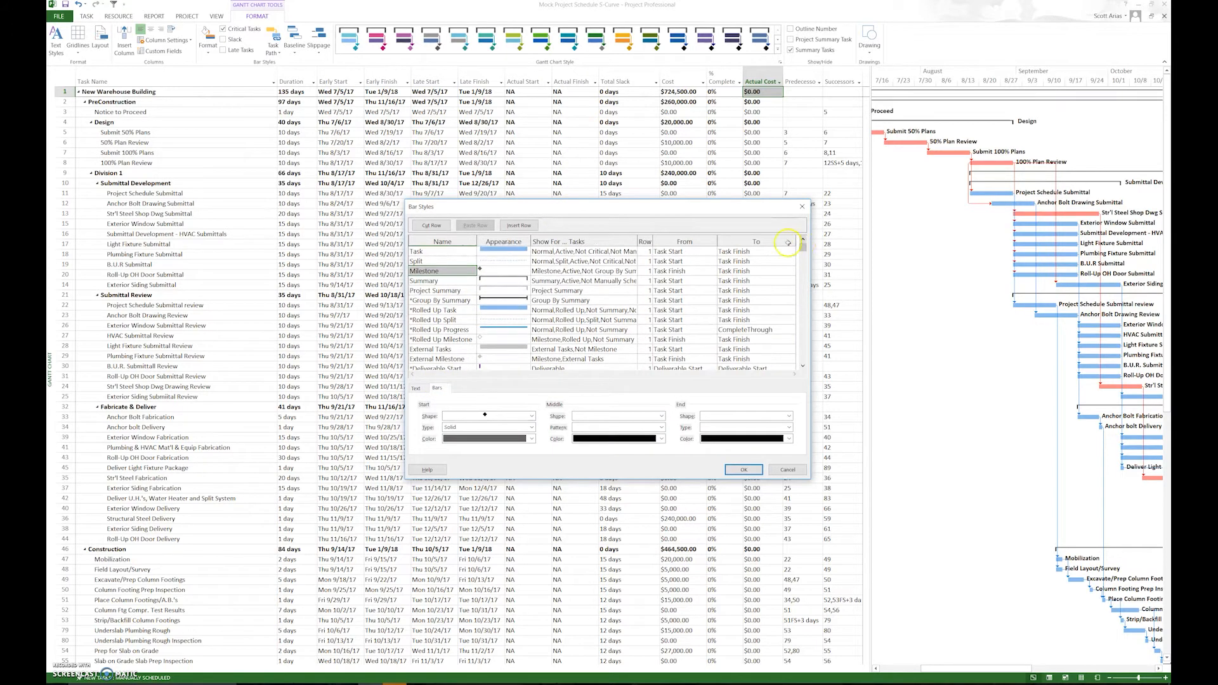
pyautogui.click(434, 251)
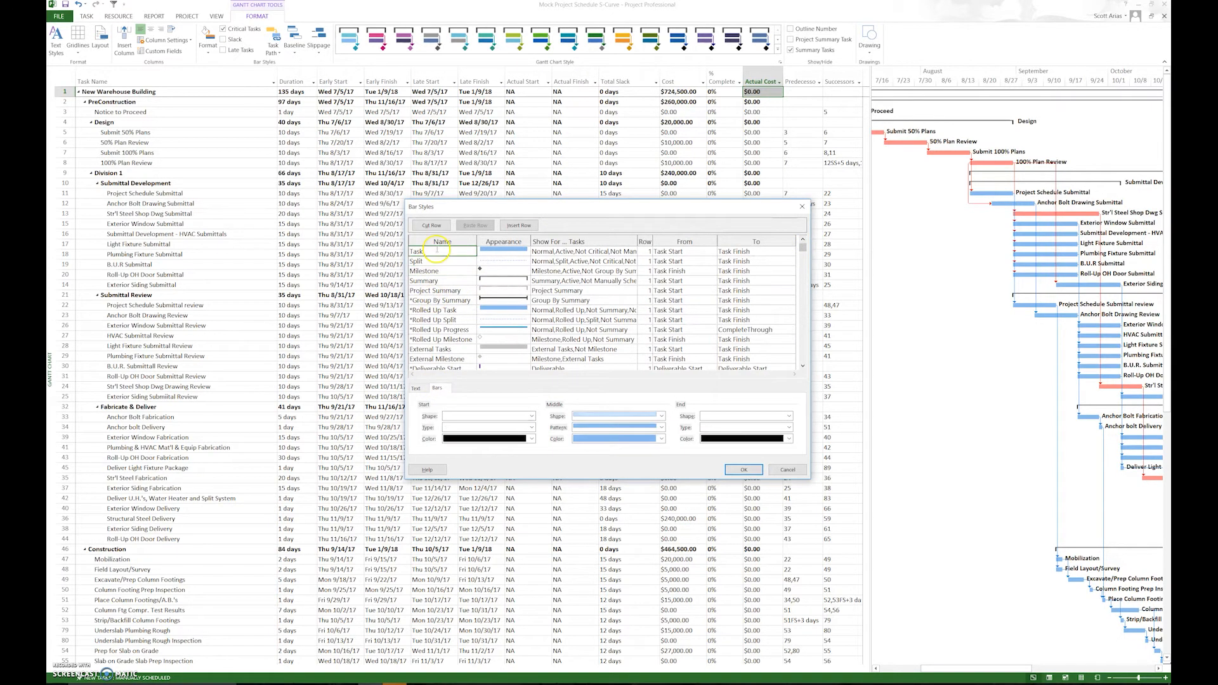
pyautogui.click(661, 439)
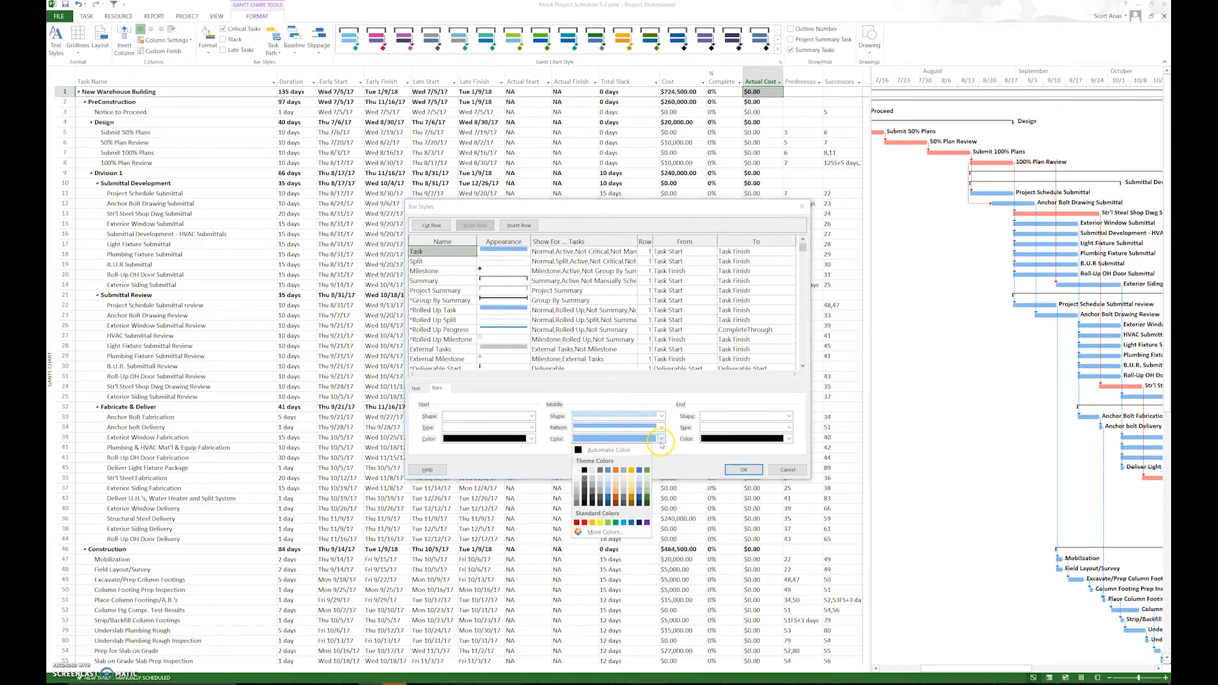
pyautogui.click(648, 494)
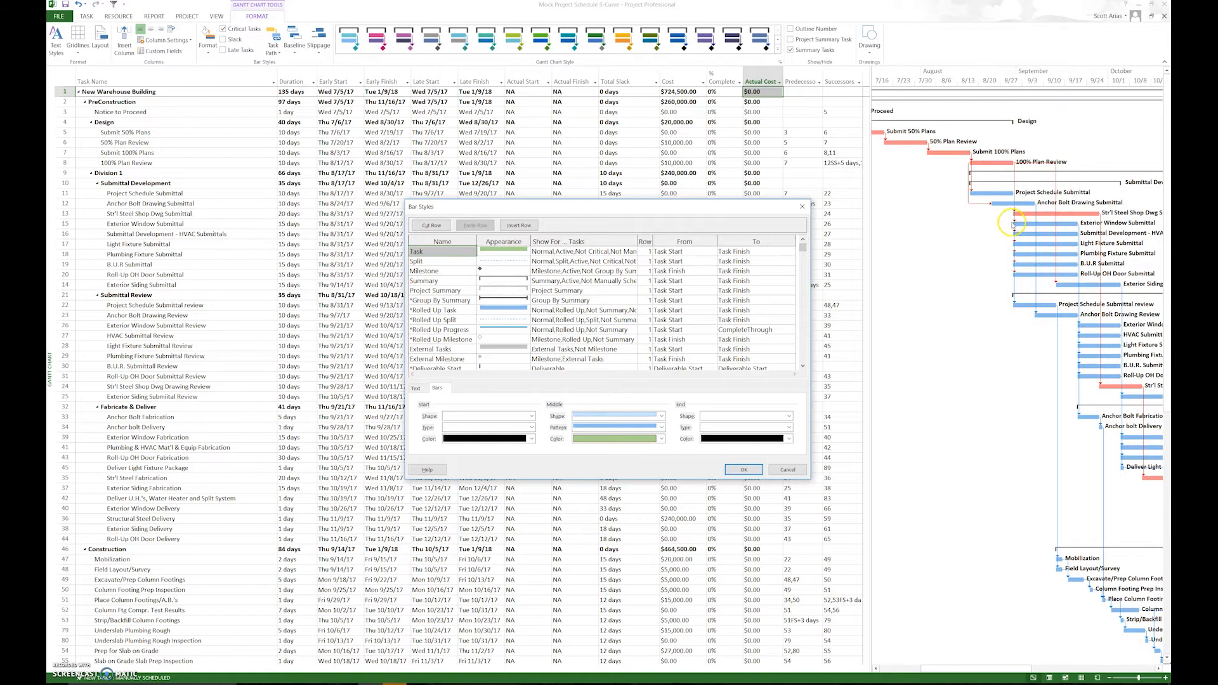
pyautogui.click(743, 470)
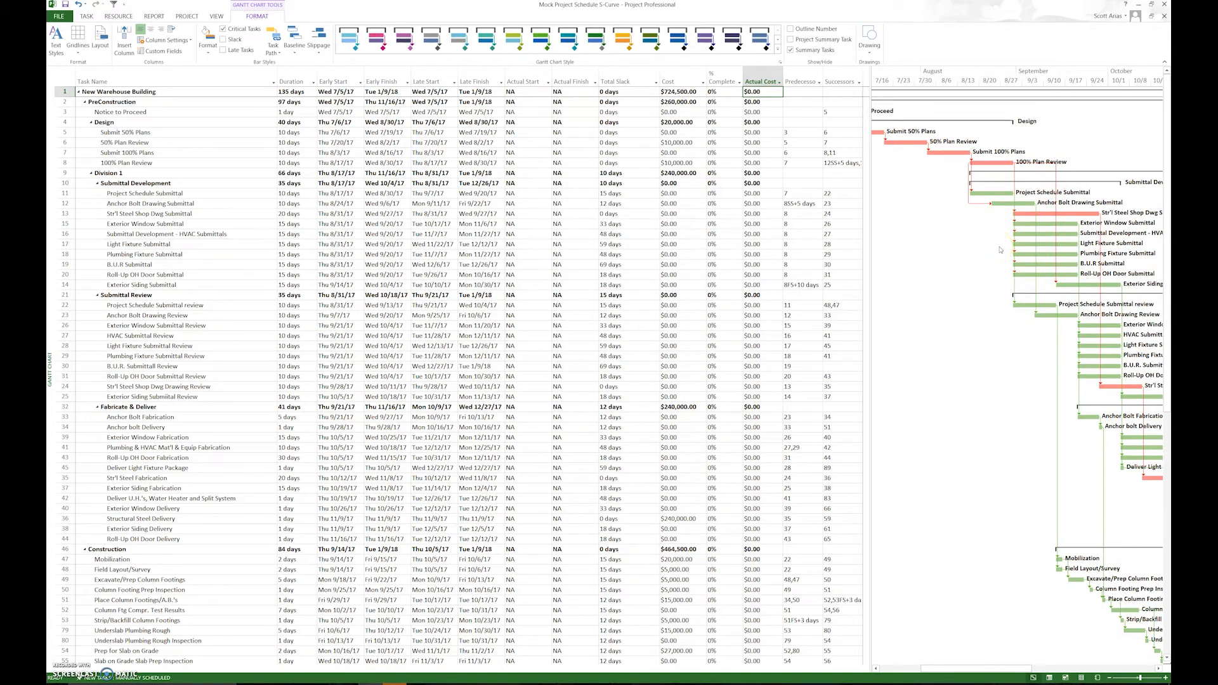
# - Set the Gantt chart layout to show no link lines between the task bars
pyautogui.rightClick(909, 198)
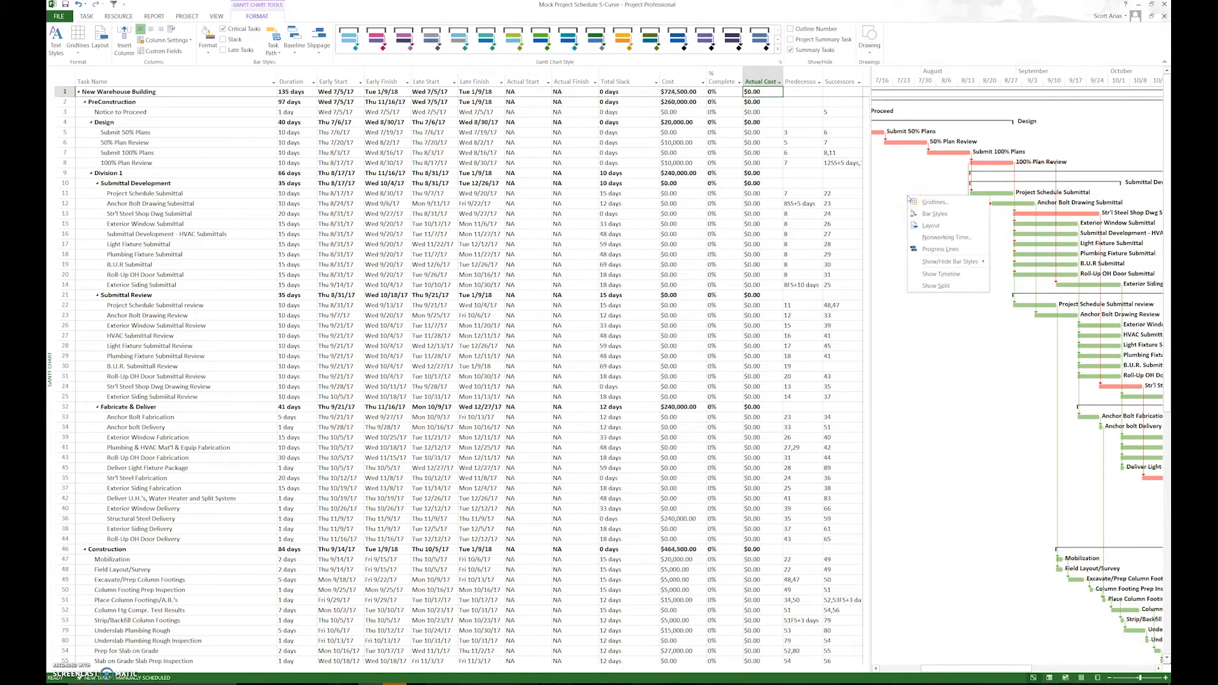
pyautogui.click(930, 225)
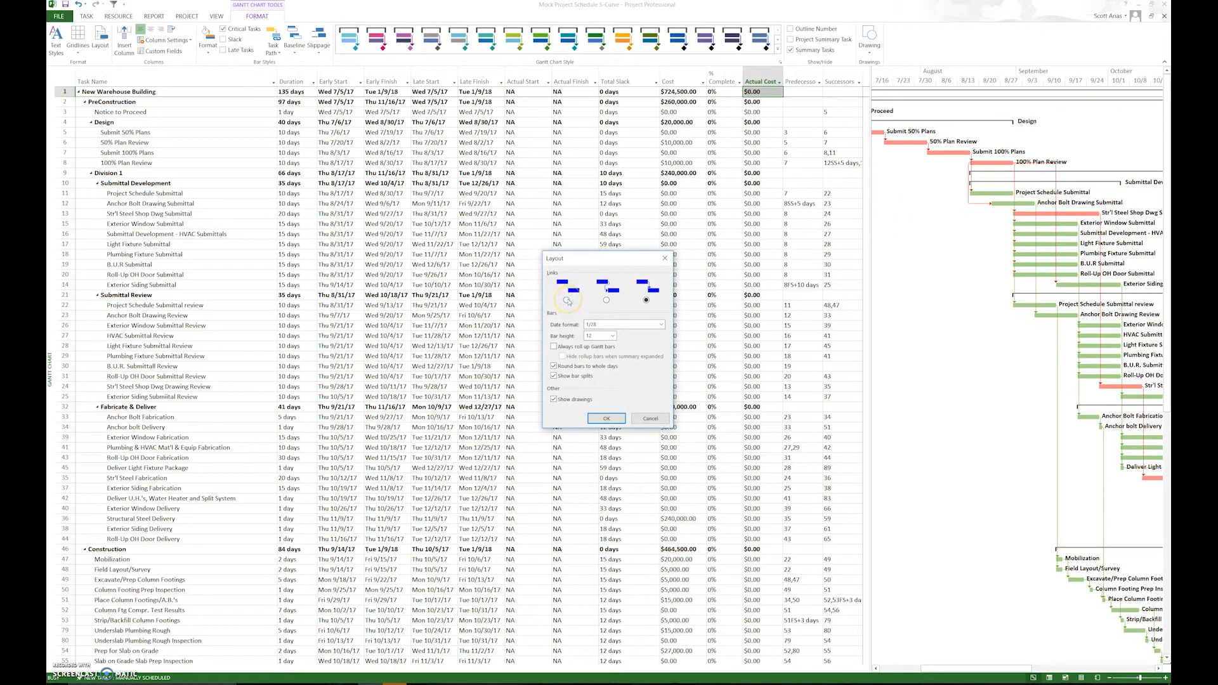
pyautogui.click(567, 300)
pyautogui.click(606, 419)
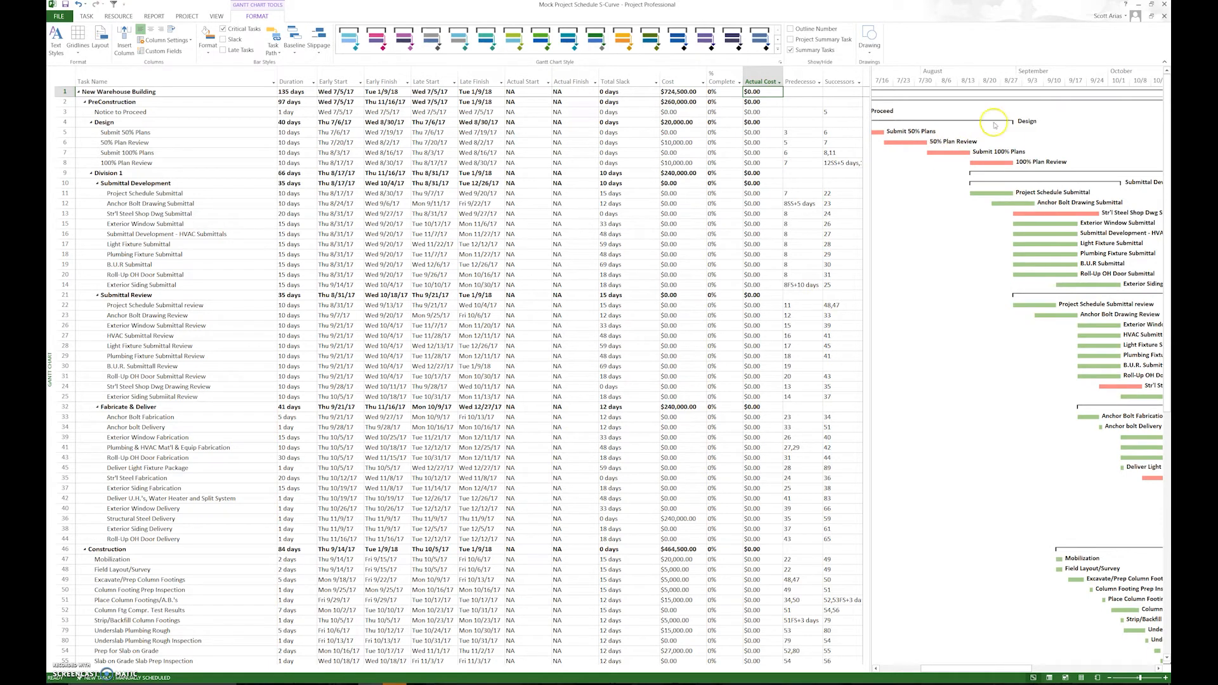
pyautogui.click(1017, 197)
# - Sort the schedule's tasks by start date
pyautogui.click(216, 15)
pyautogui.click(255, 51)
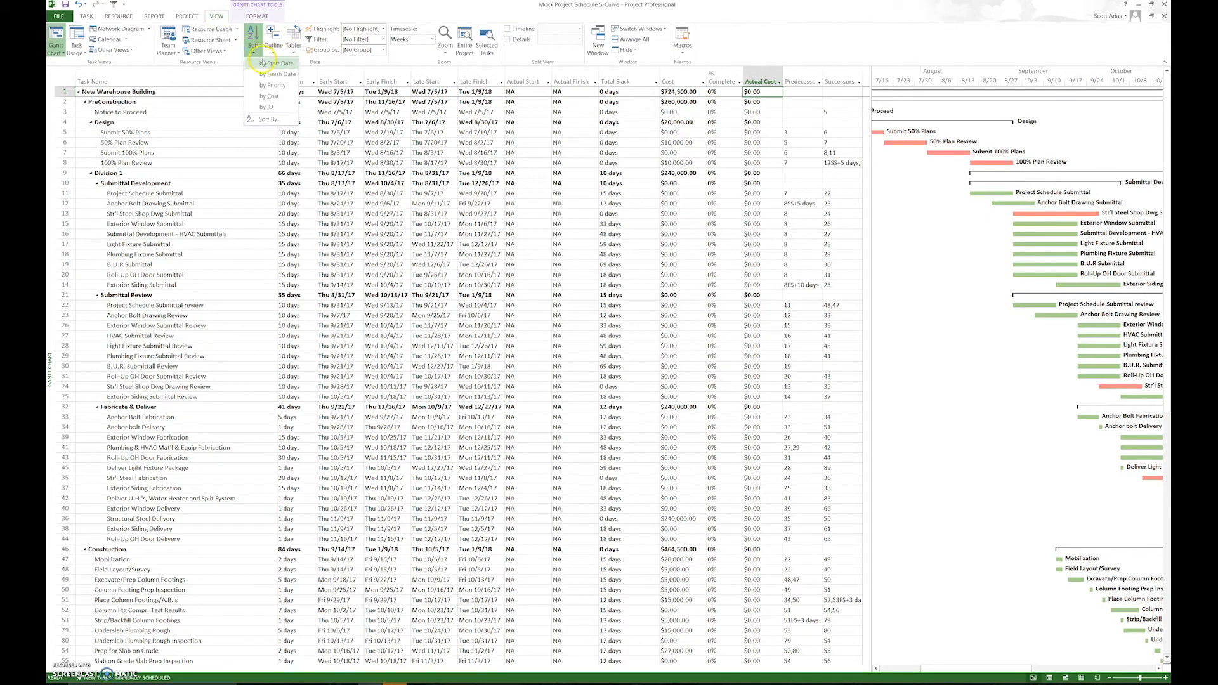
pyautogui.click(263, 61)
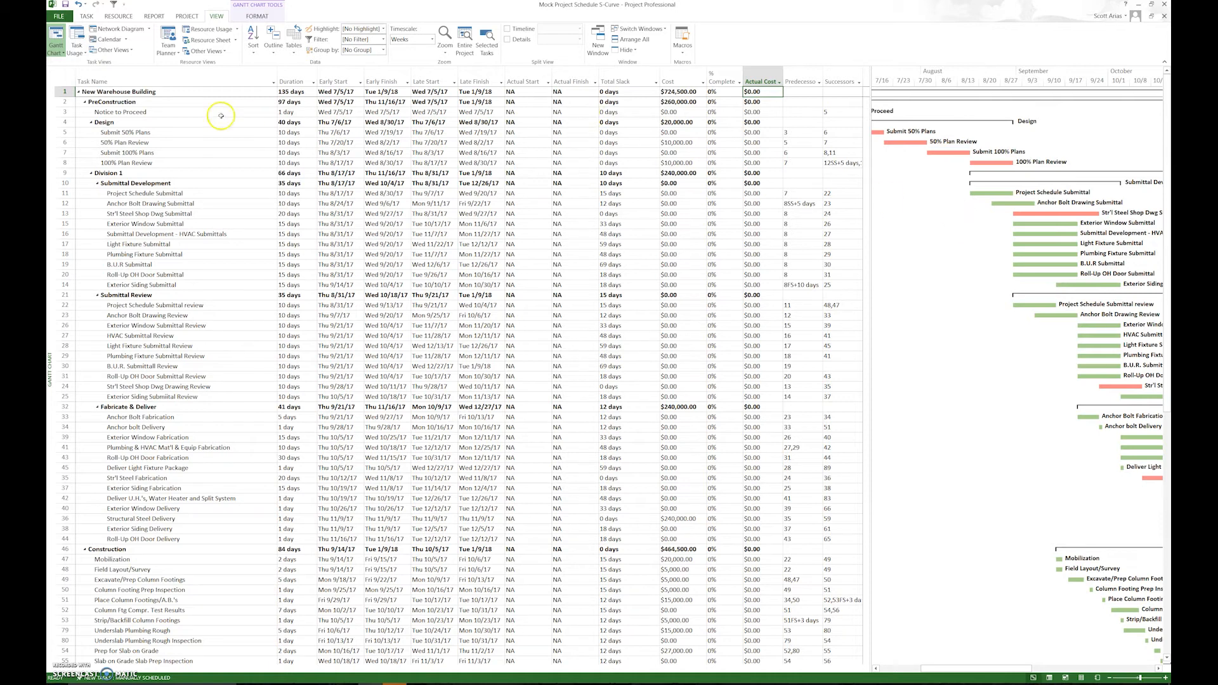
# - Collapse and re-expand the Design summary task, and adjust the table and Gantt chart divider to sit just past the Successors column
pyautogui.click(90, 123)
pyautogui.click(91, 123)
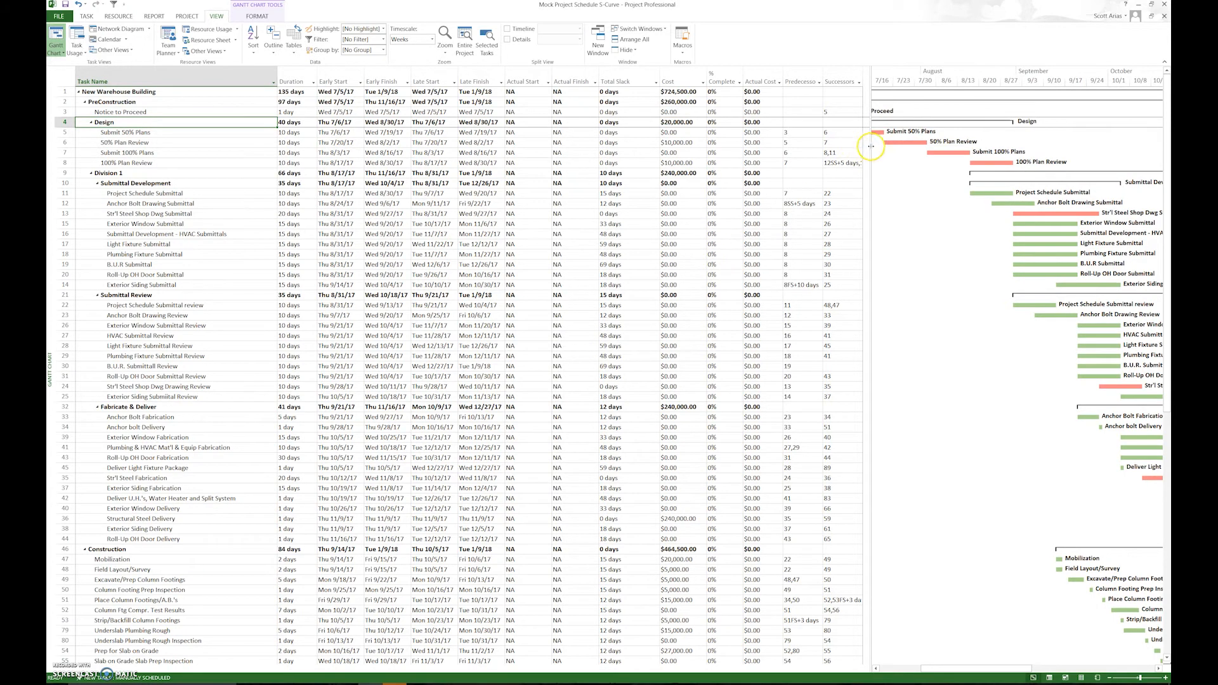
pyautogui.moveTo(871, 146)
pyautogui.mouseDown()
pyautogui.moveTo(943, 149)
pyautogui.moveTo(853, 150)
pyautogui.moveTo(953, 153)
pyautogui.moveTo(845, 149)
pyautogui.moveTo(891, 144)
pyautogui.mouseUp()
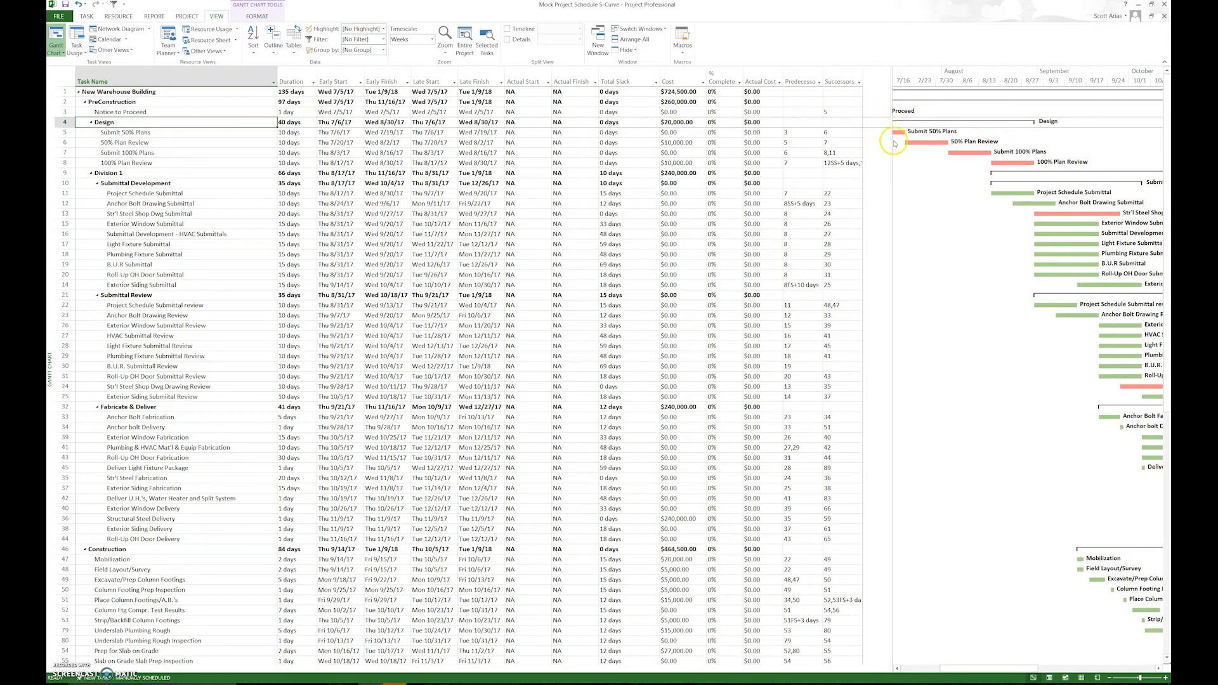
pyautogui.moveTo(892, 141); pyautogui.dragTo(877, 141)
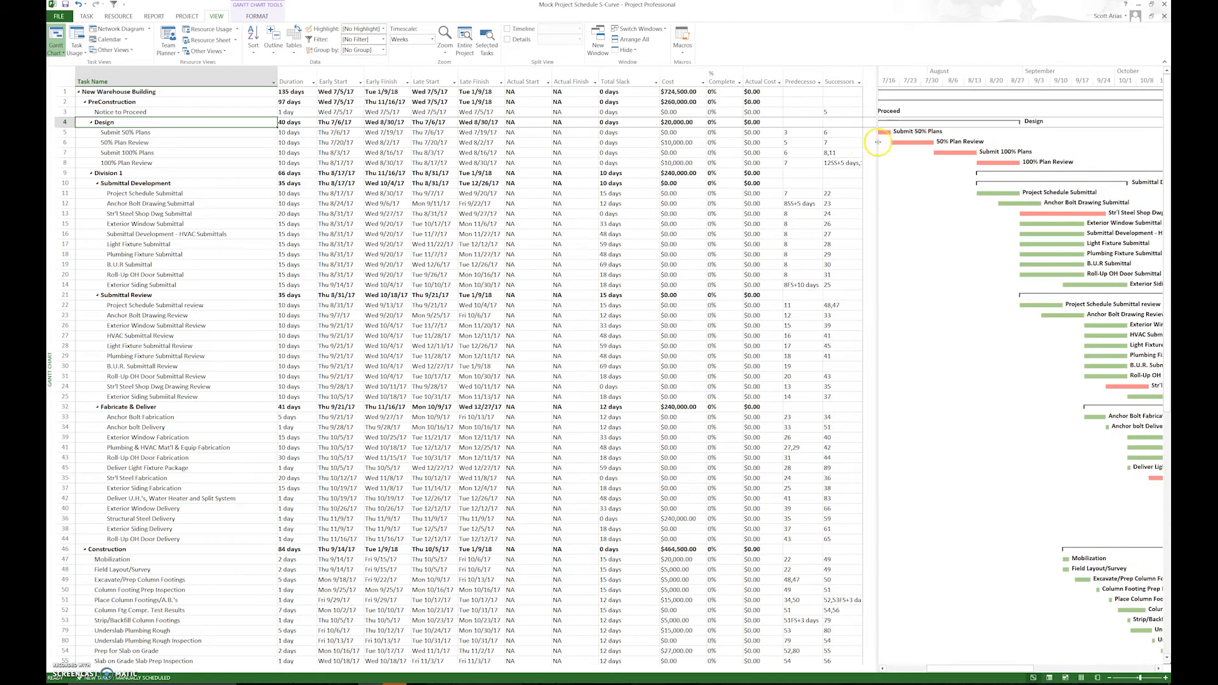